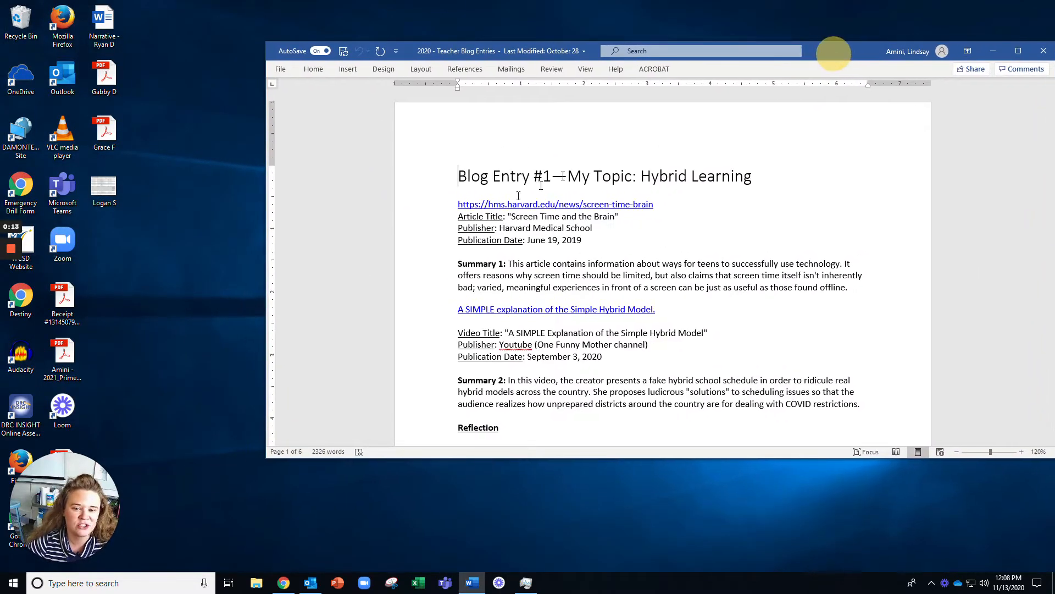
Fit the blog entries window to the right half of the screen at full height and zoom the document to 100%
{"action": "left_click_drag", "start_coordinate": [264, 265], "coordinate": [532, 266]}
{"action": "left_click", "coordinate": [957, 452]}
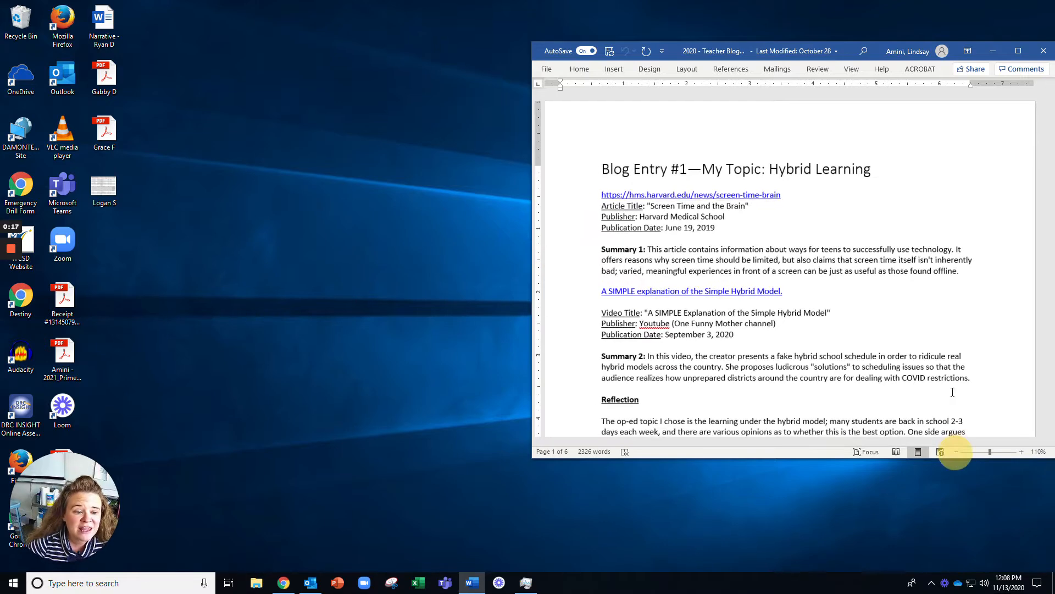
{"action": "left_click", "coordinate": [956, 452]}
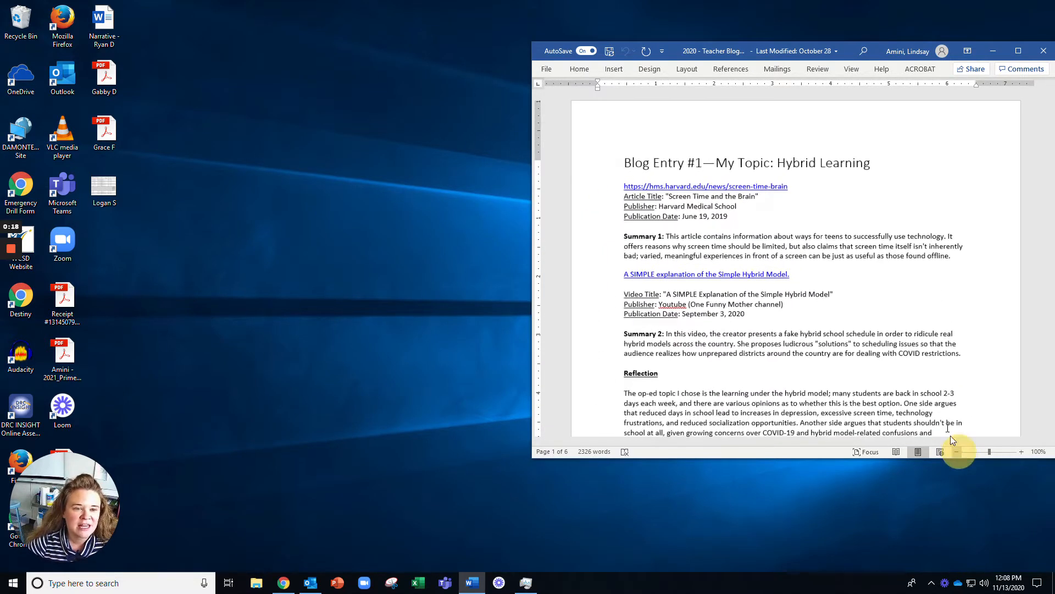
{"action": "left_click_drag", "start_coordinate": [874, 40], "coordinate": [874, 0]}
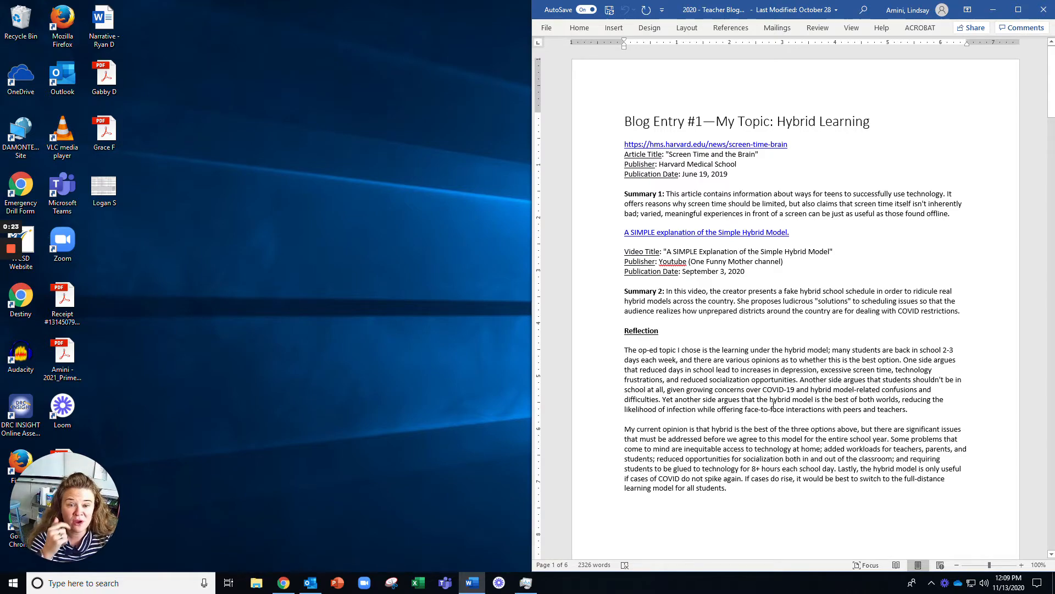
Create a new blank document and extend its window to full screen height beside the blog entries
{"action": "scroll", "coordinate": [774, 405], "scroll_direction": "down", "scroll_amount": 20}
{"action": "scroll", "coordinate": [791, 418], "scroll_direction": "down", "scroll_amount": 20}
{"action": "scroll", "coordinate": [785, 426], "scroll_direction": "down", "scroll_amount": 15}
{"action": "mouse_move", "coordinate": [473, 583]}
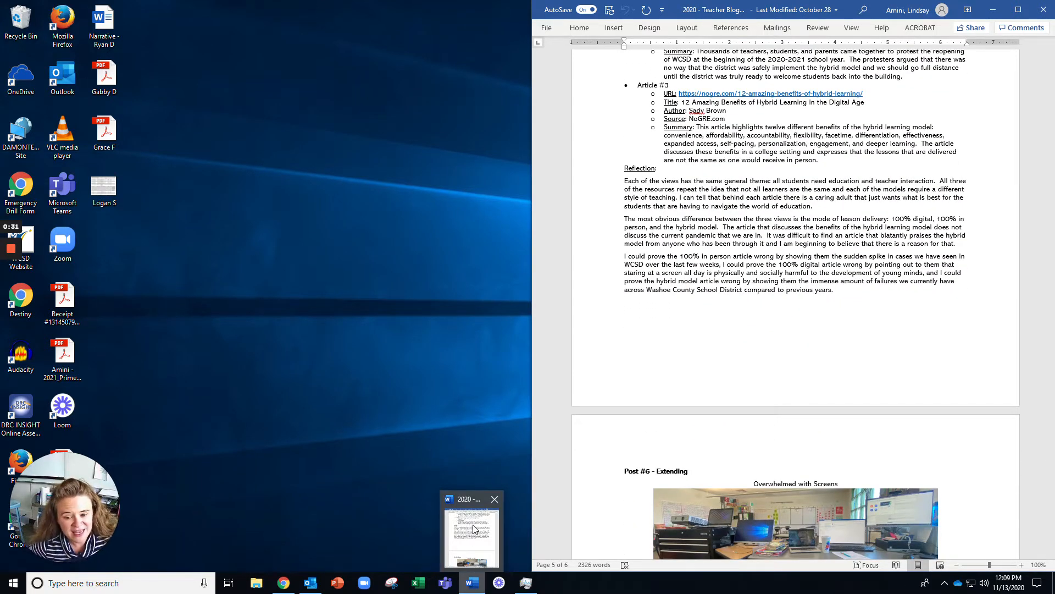
{"action": "left_click", "coordinate": [549, 29]}
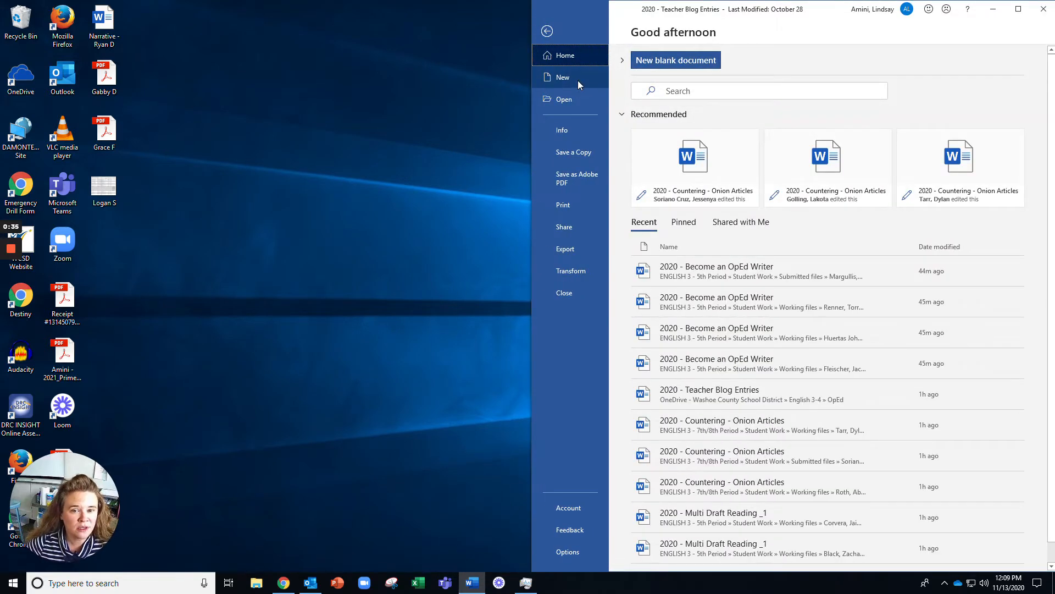
{"action": "left_click", "coordinate": [577, 80]}
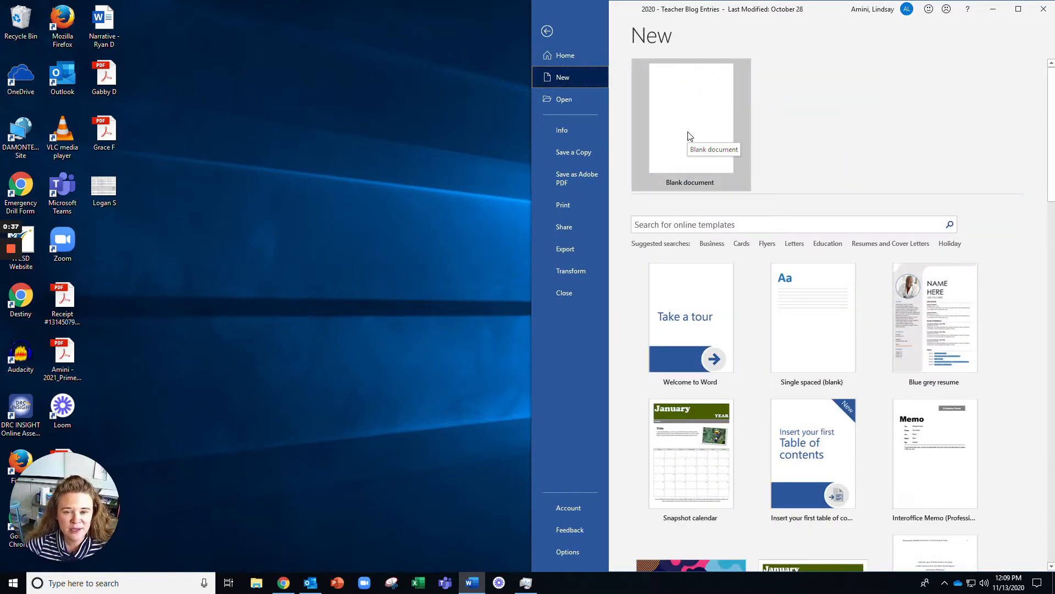
{"action": "left_click", "coordinate": [690, 136]}
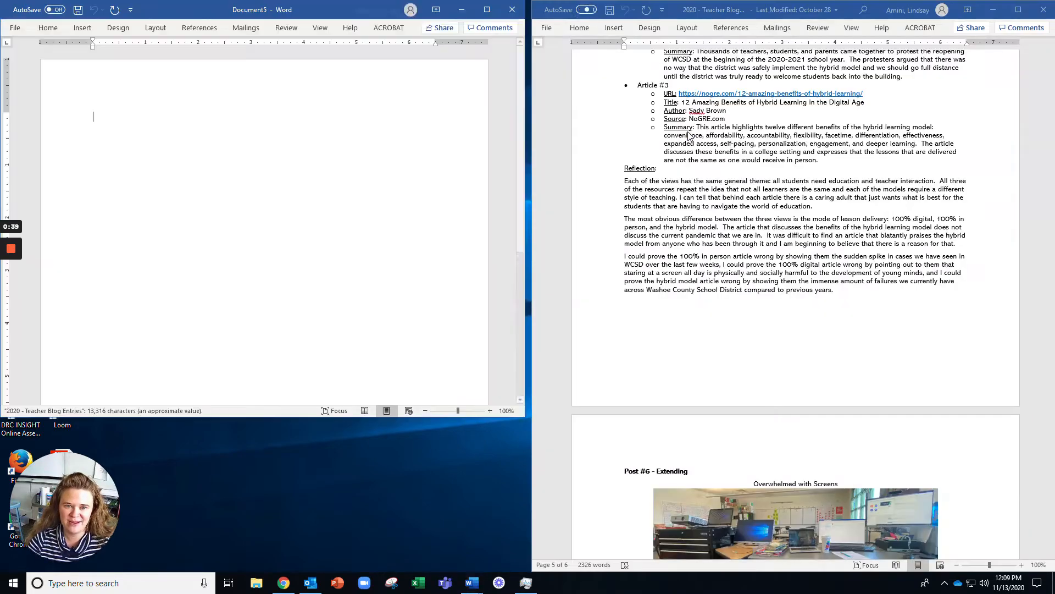
{"action": "double_click", "coordinate": [291, 3]}
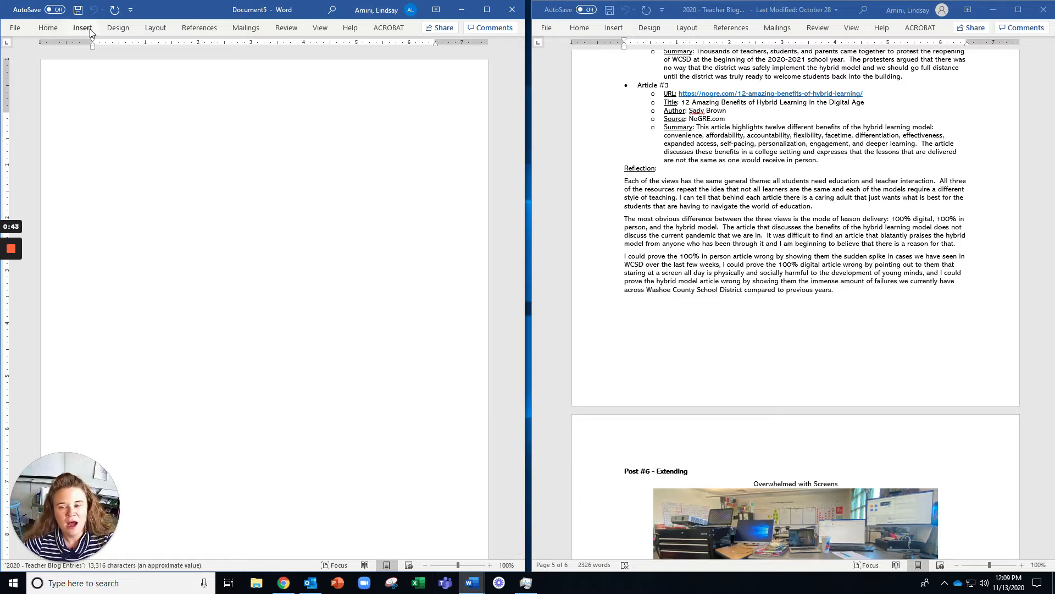
Keep the ribbon expanded and check the page margins against the Normal 1" preset
{"action": "left_click", "coordinate": [155, 28]}
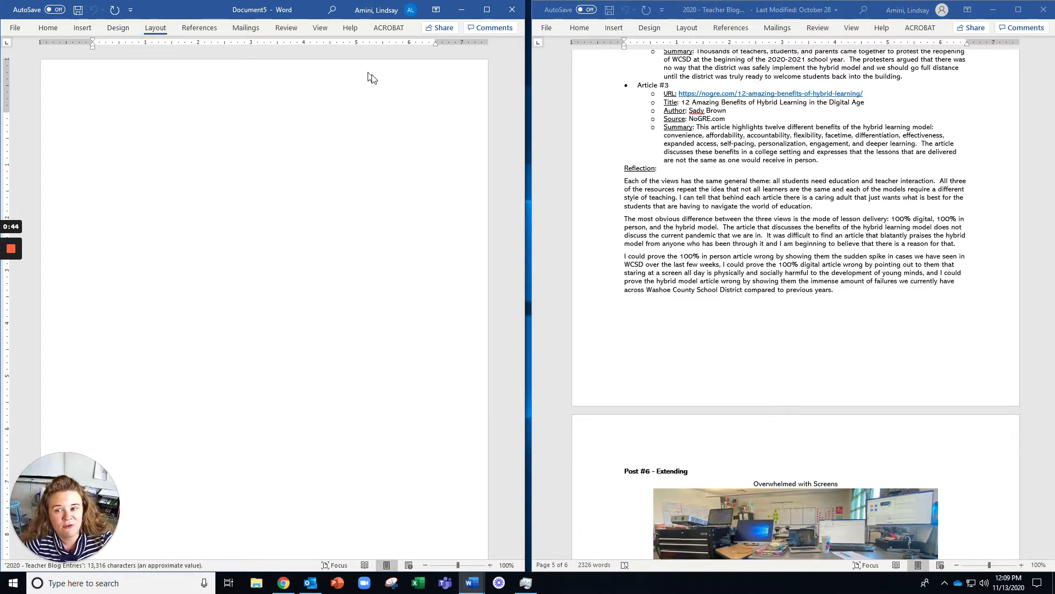
{"action": "left_click", "coordinate": [518, 85]}
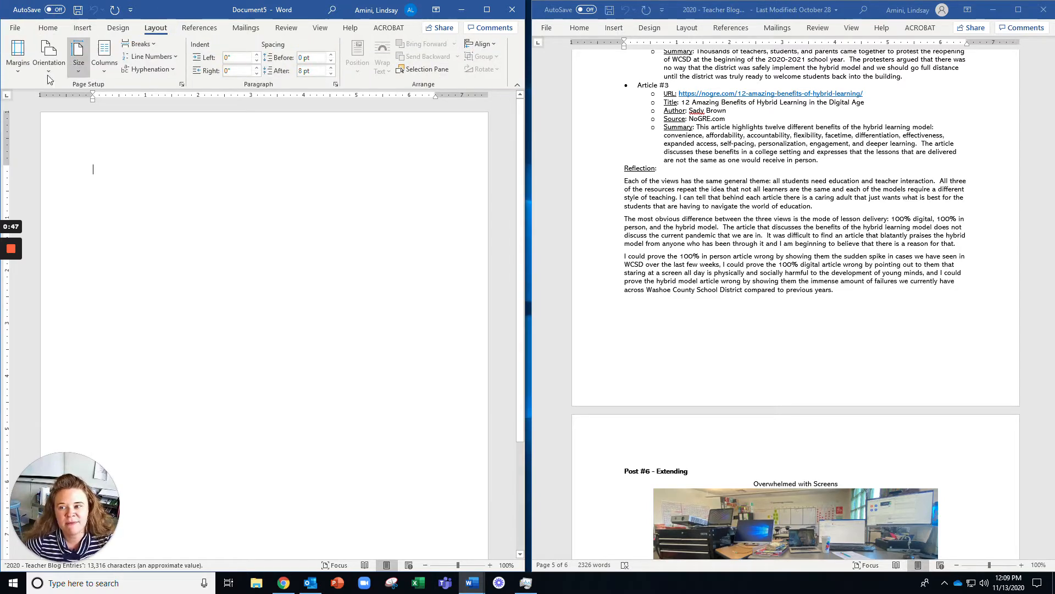
{"action": "left_click", "coordinate": [18, 68]}
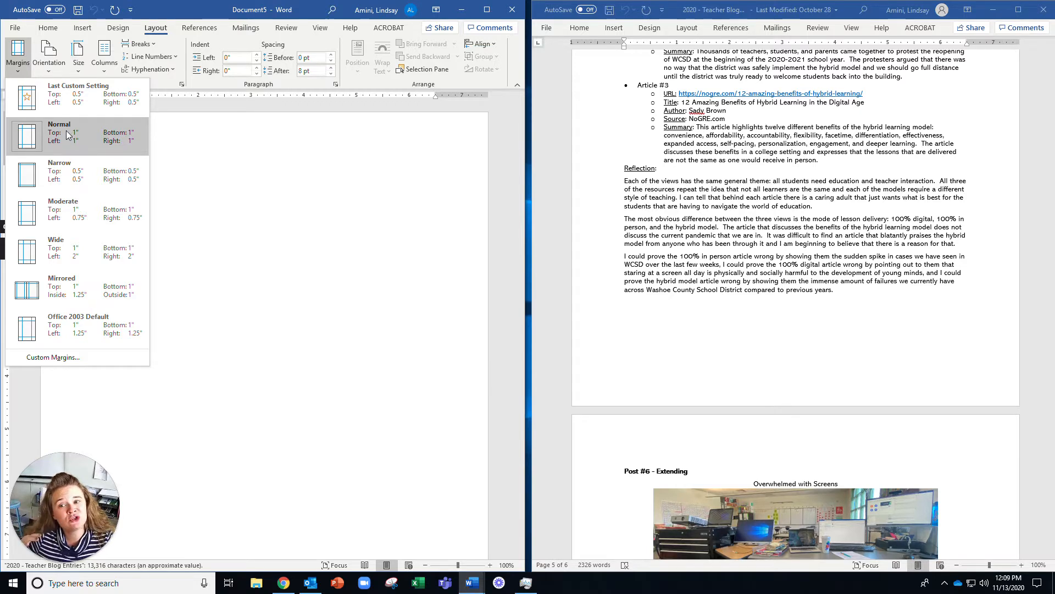
Set the blank document's text to Times New Roman, size 12, with 2.0 line spacing
{"action": "left_click", "coordinate": [48, 28]}
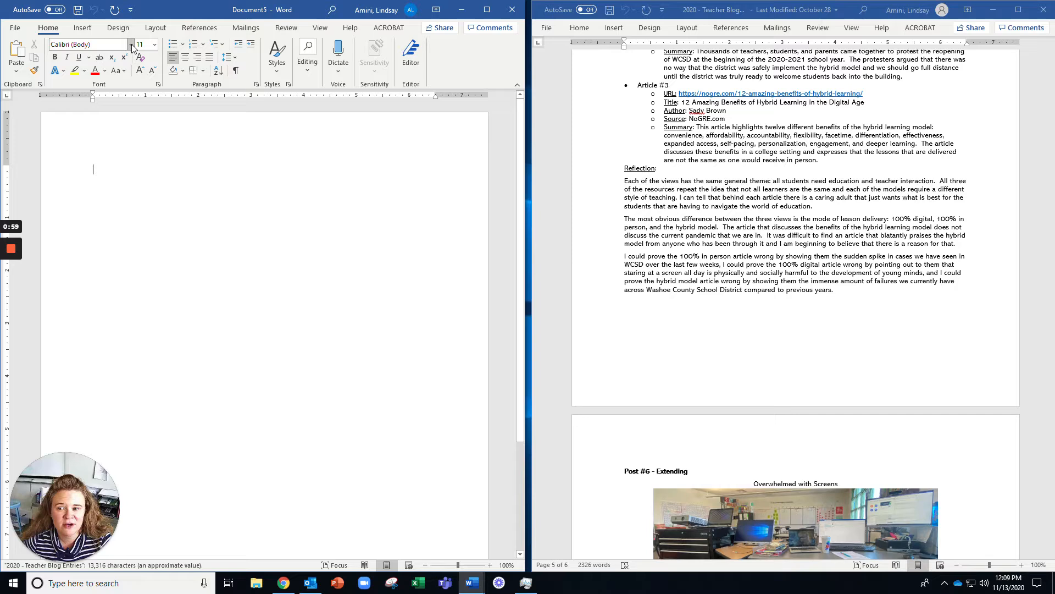
{"action": "left_click", "coordinate": [132, 46]}
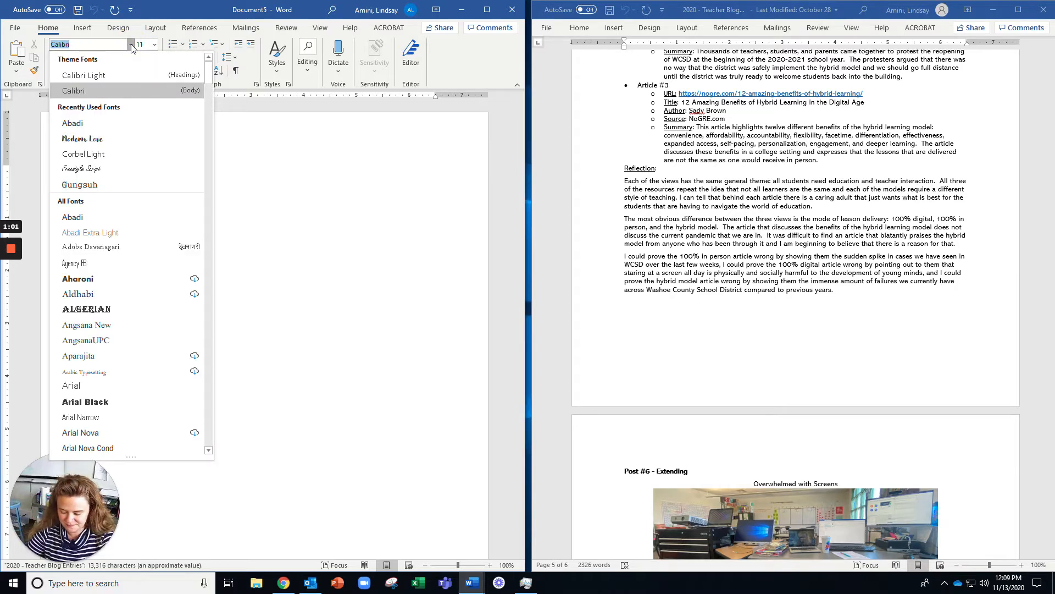
{"action": "type", "text": "Times New Roman"}
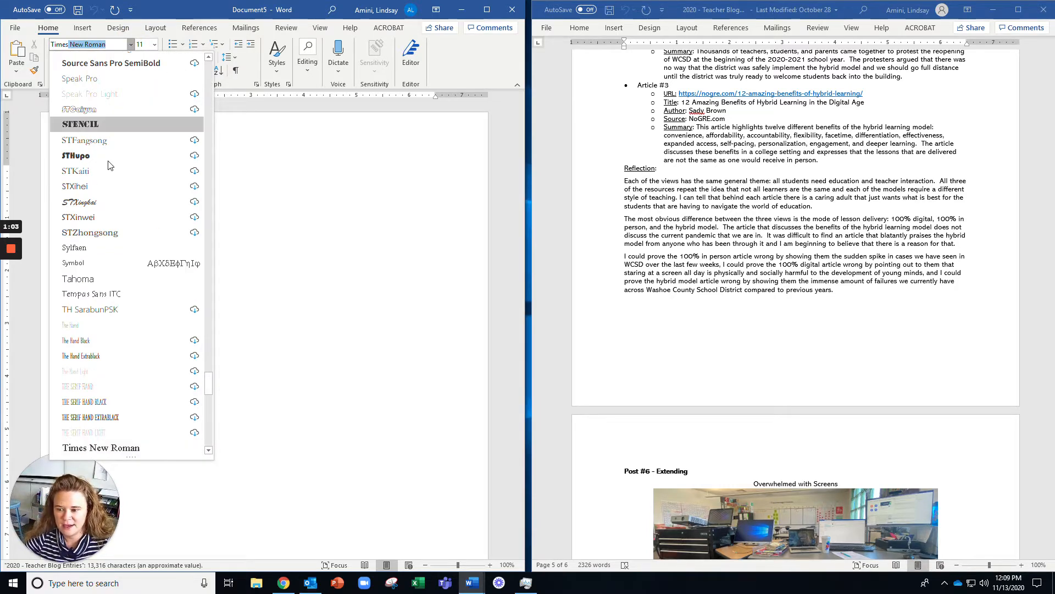
{"action": "left_click", "coordinate": [141, 451]}
{"action": "left_click", "coordinate": [142, 44]}
{"action": "type", "text": "12"}
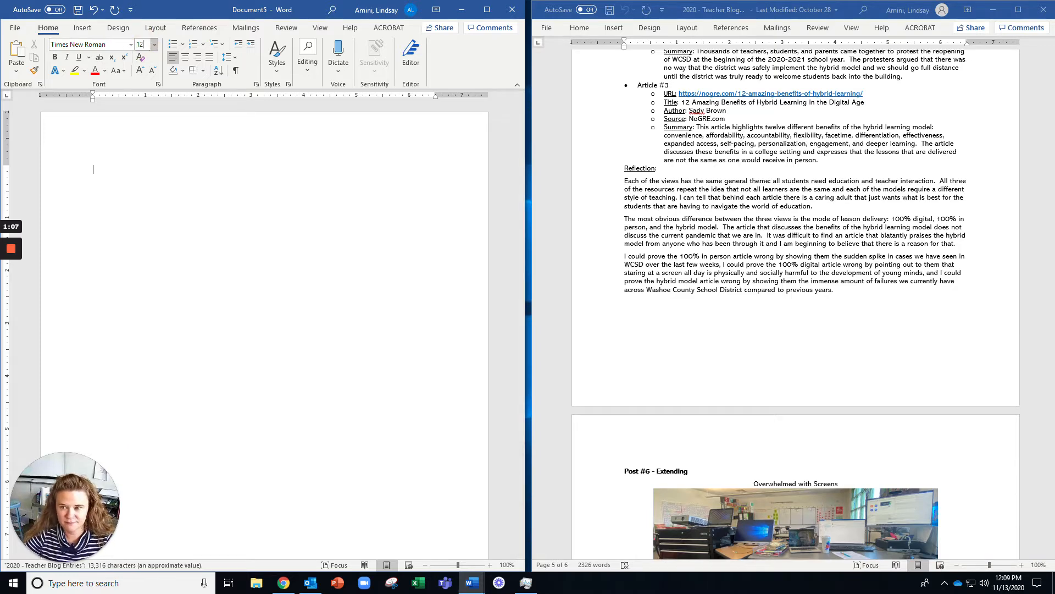
{"action": "left_click", "coordinate": [185, 211]}
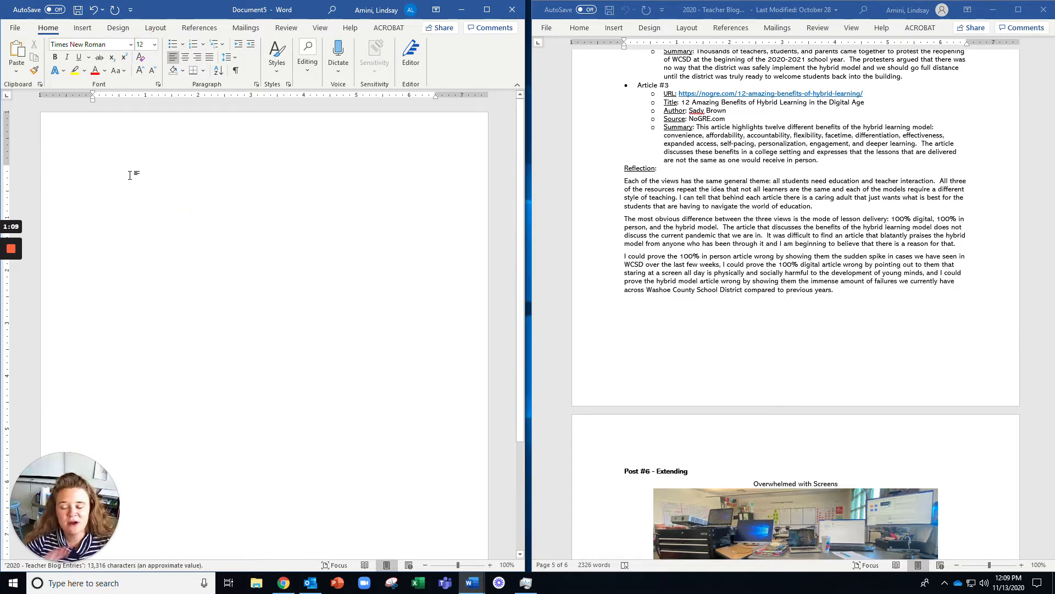
{"action": "left_click", "coordinate": [225, 57]}
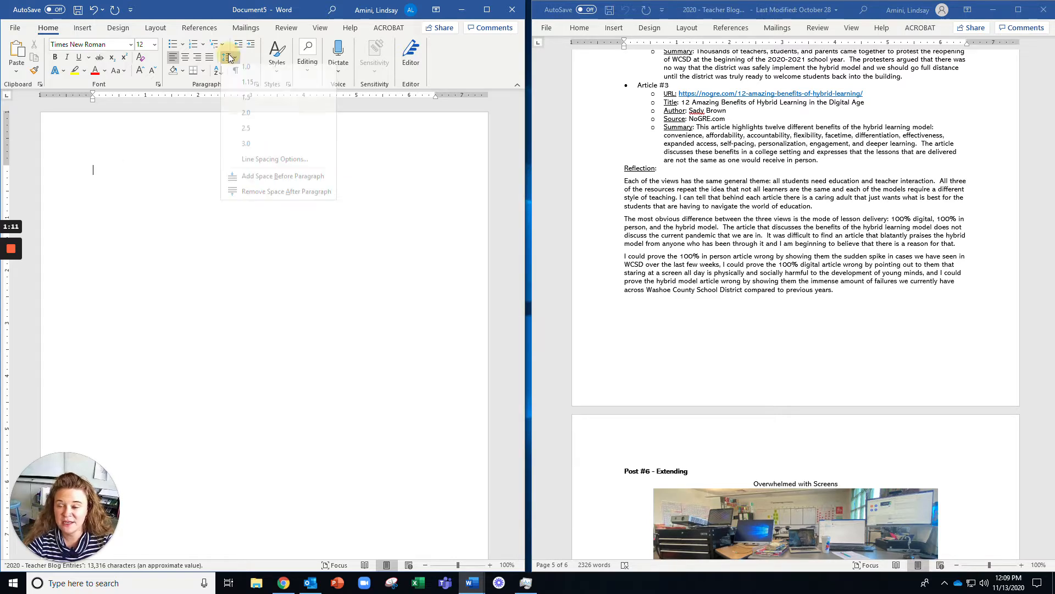
{"action": "left_click", "coordinate": [281, 119]}
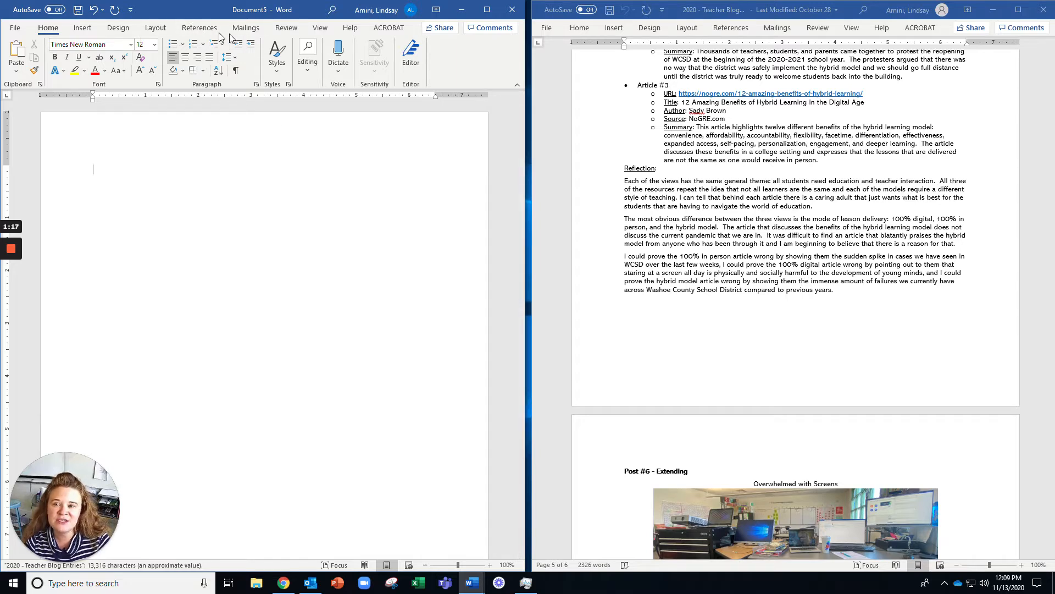
Add a Plain Number 3 page number at the top of the page, preceded by the author's last name, and return to the body
{"action": "left_click", "coordinate": [87, 28]}
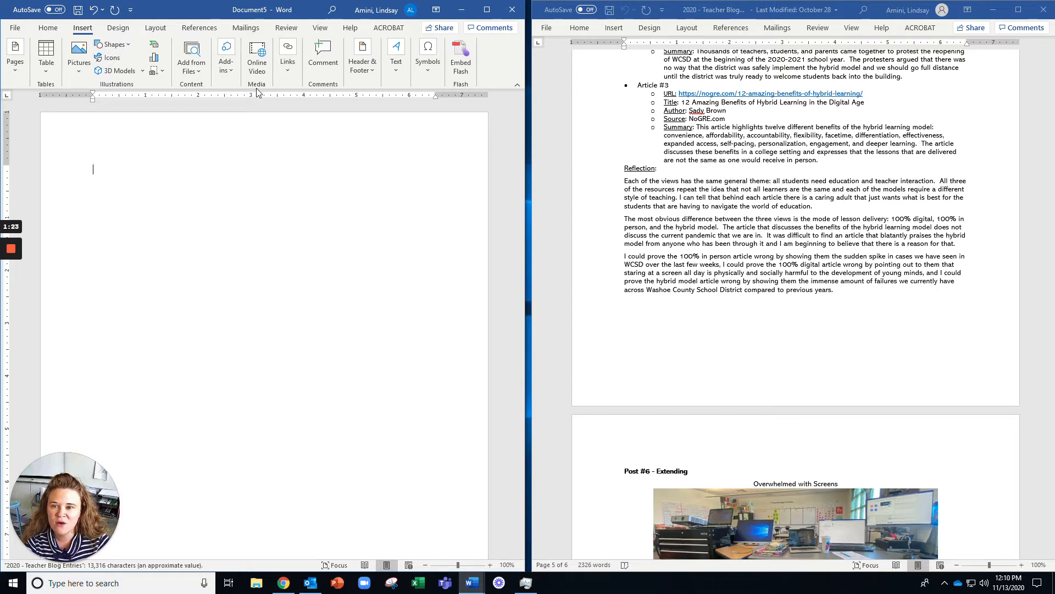
{"action": "left_click", "coordinate": [360, 65]}
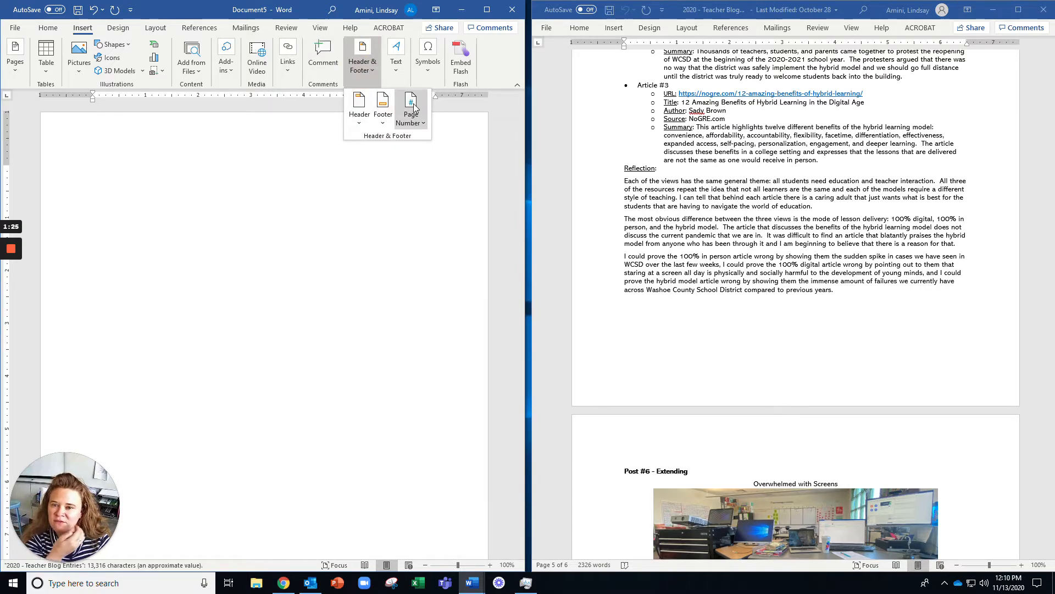
{"action": "left_click", "coordinate": [421, 132]}
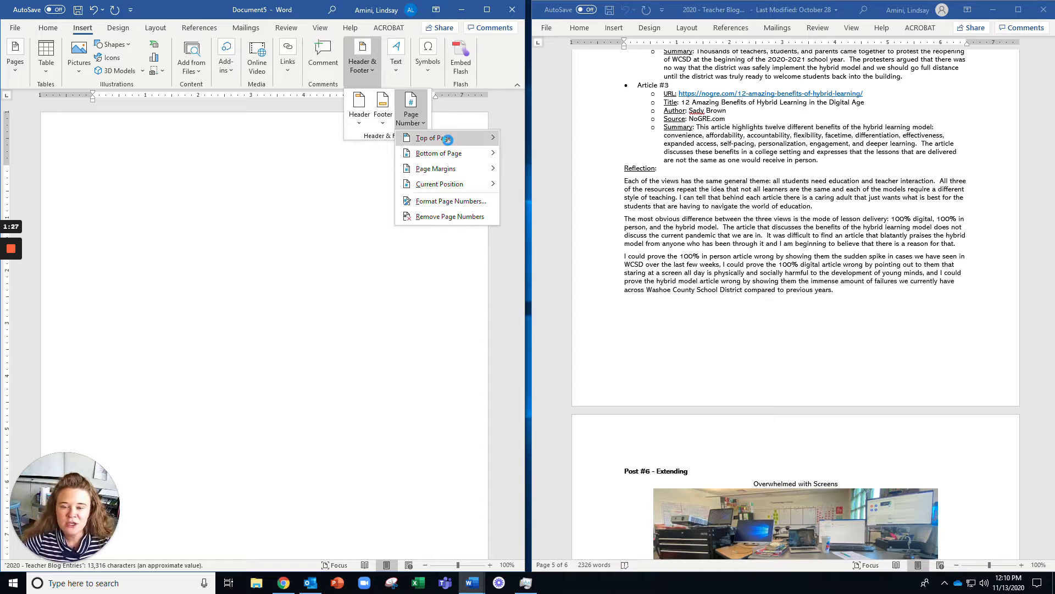
{"action": "mouse_move", "coordinate": [449, 144]}
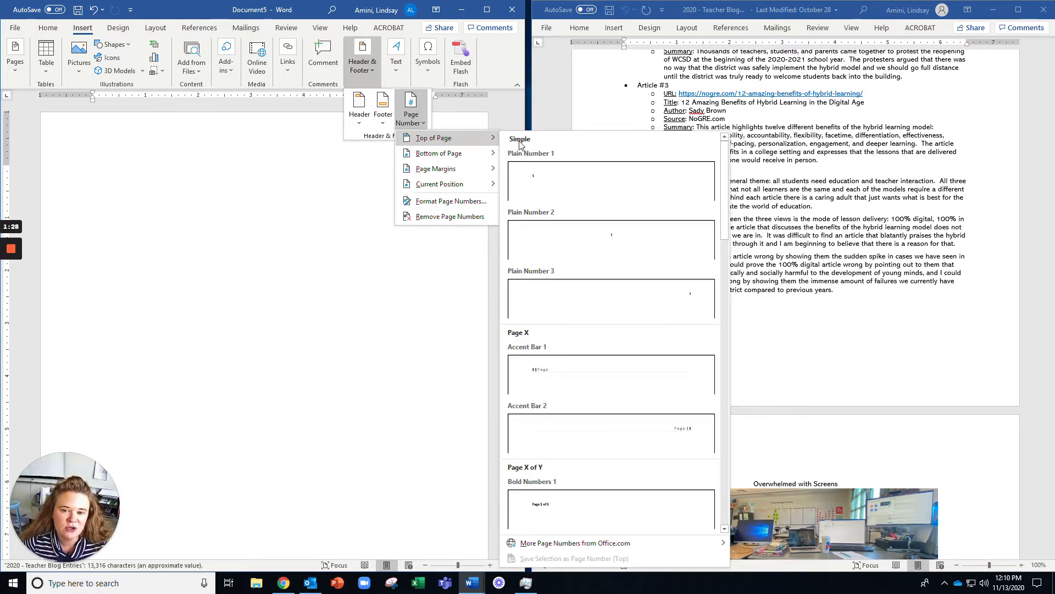
{"action": "left_click", "coordinate": [615, 306]}
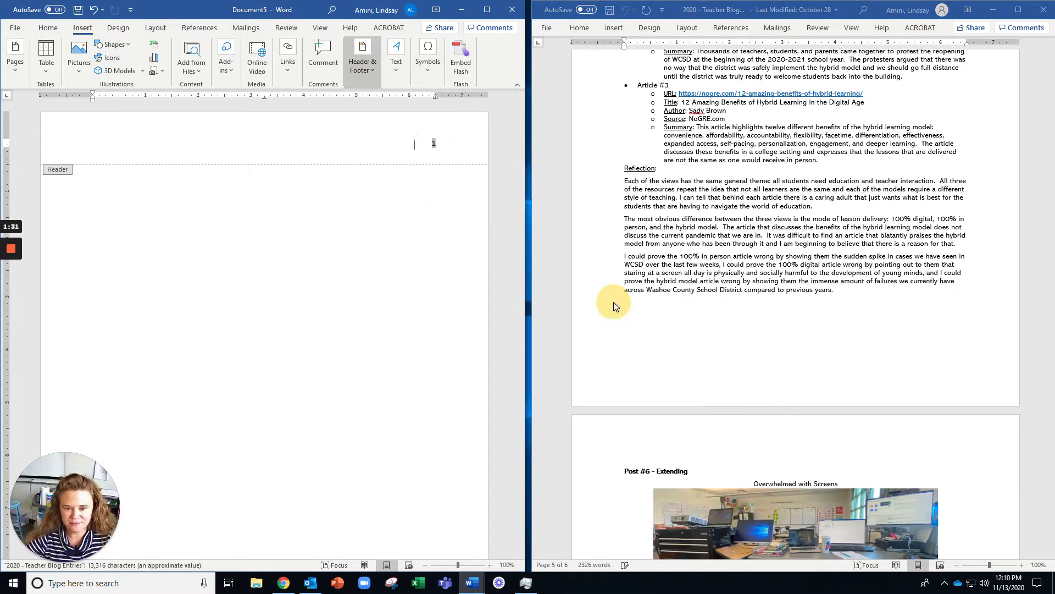
{"action": "type", "text": "Amini"}
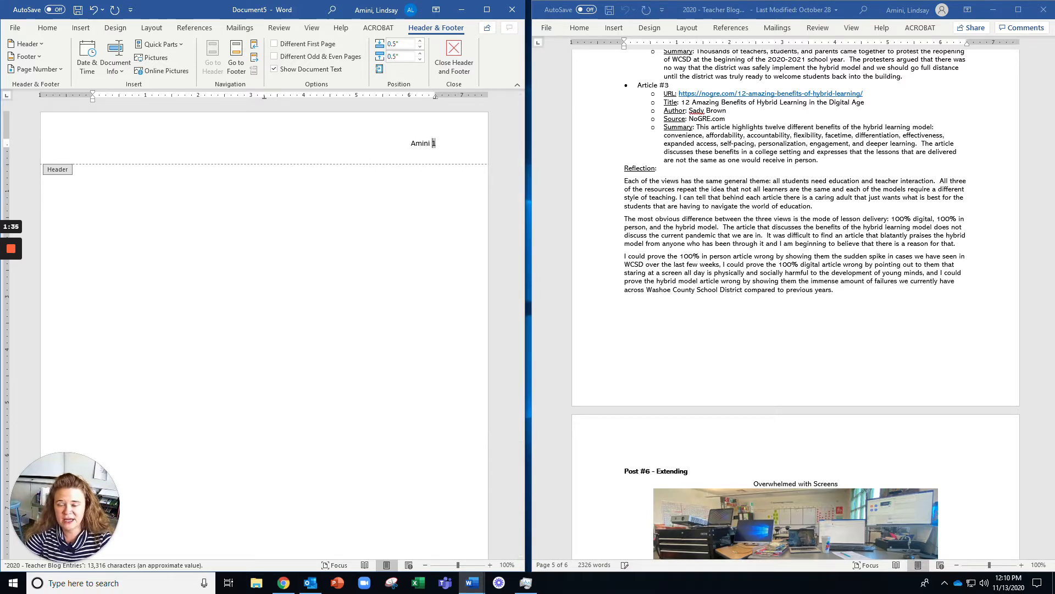
{"action": "double_click", "coordinate": [243, 210]}
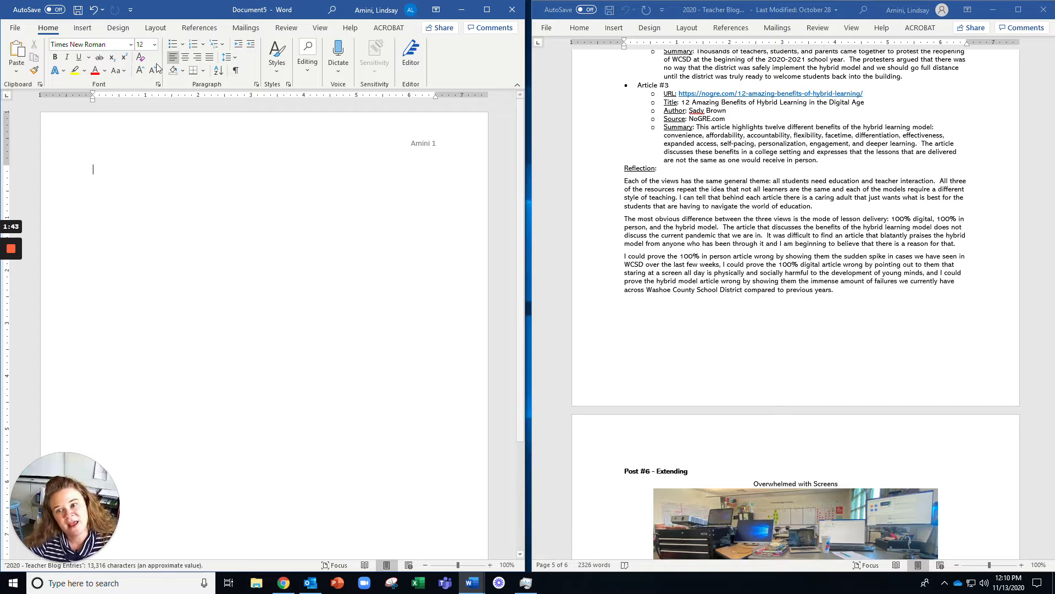
Enter the centered heading "Works Cited" on the first line and start a left-aligned line below it
{"action": "left_click", "coordinate": [183, 57]}
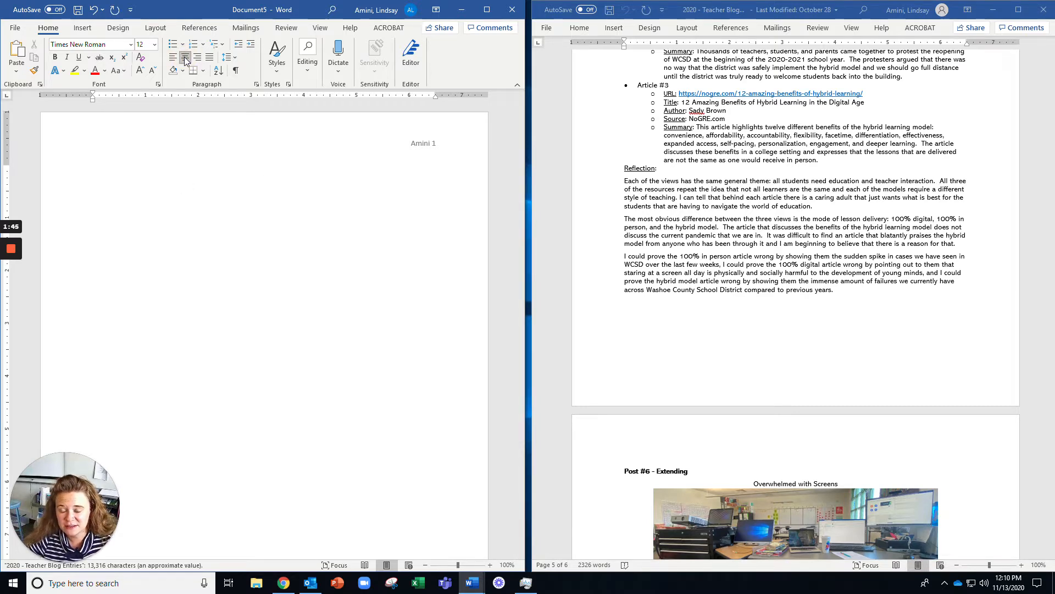
{"action": "type", "text": "W"}
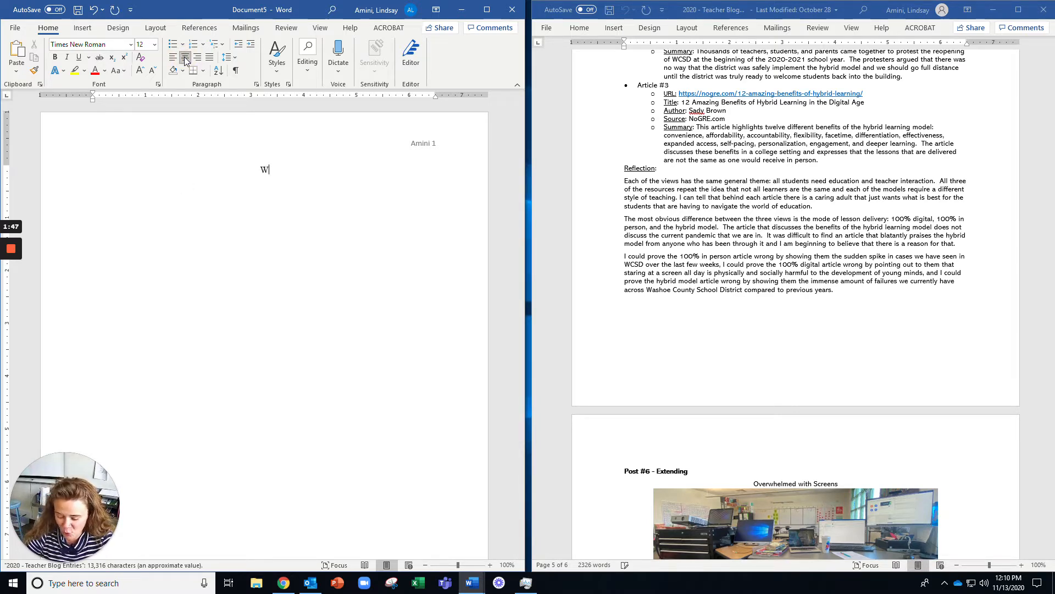
{"action": "type", "text": "or"}
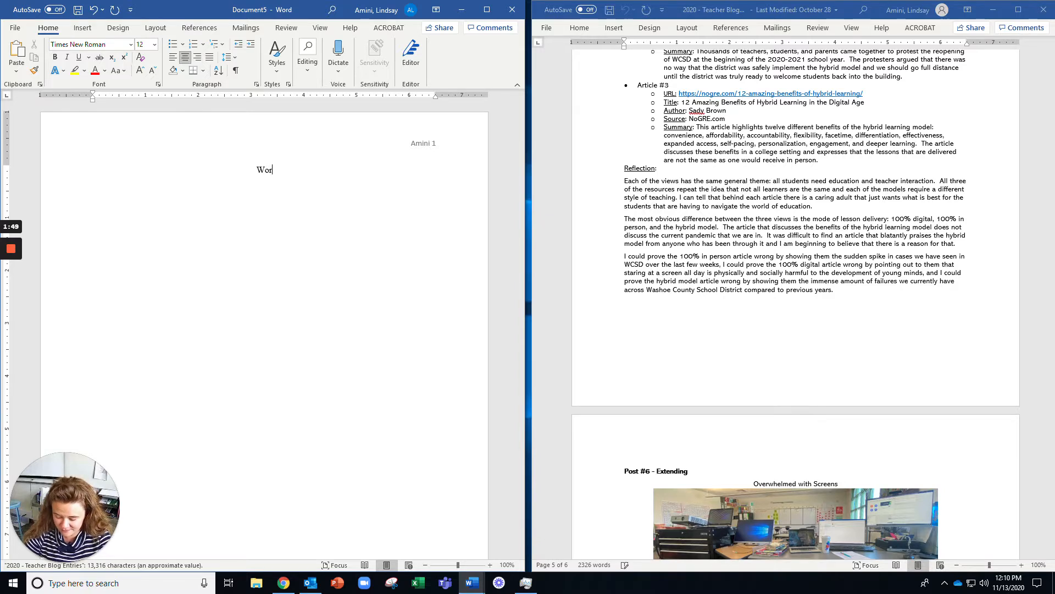
{"action": "type", "text": "ks Ct"}
{"action": "type", "text": "ted"}
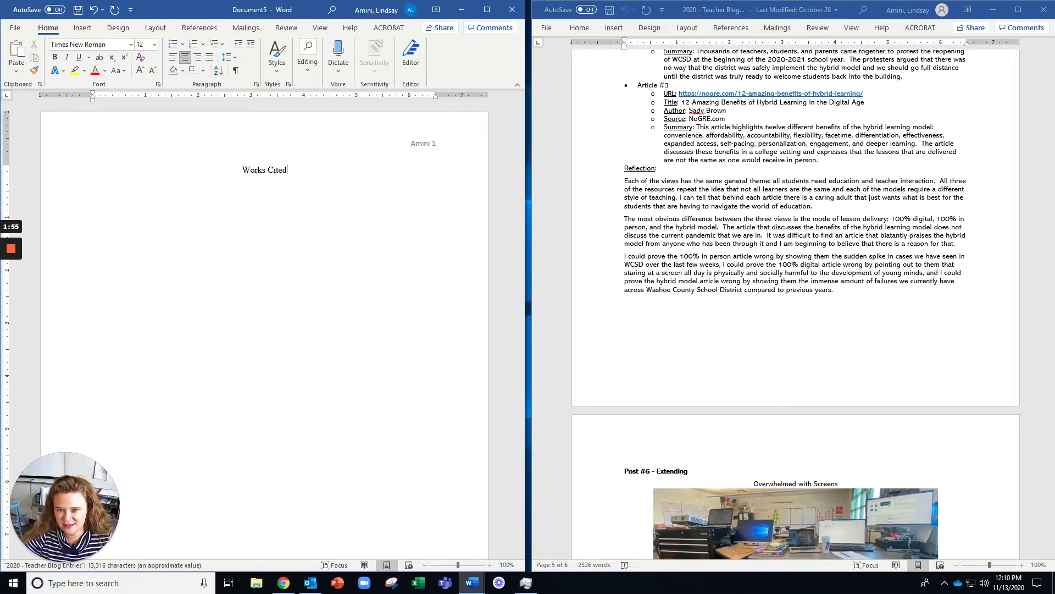
{"action": "key", "text": "Return"}
{"action": "key", "text": "ctrl+l"}
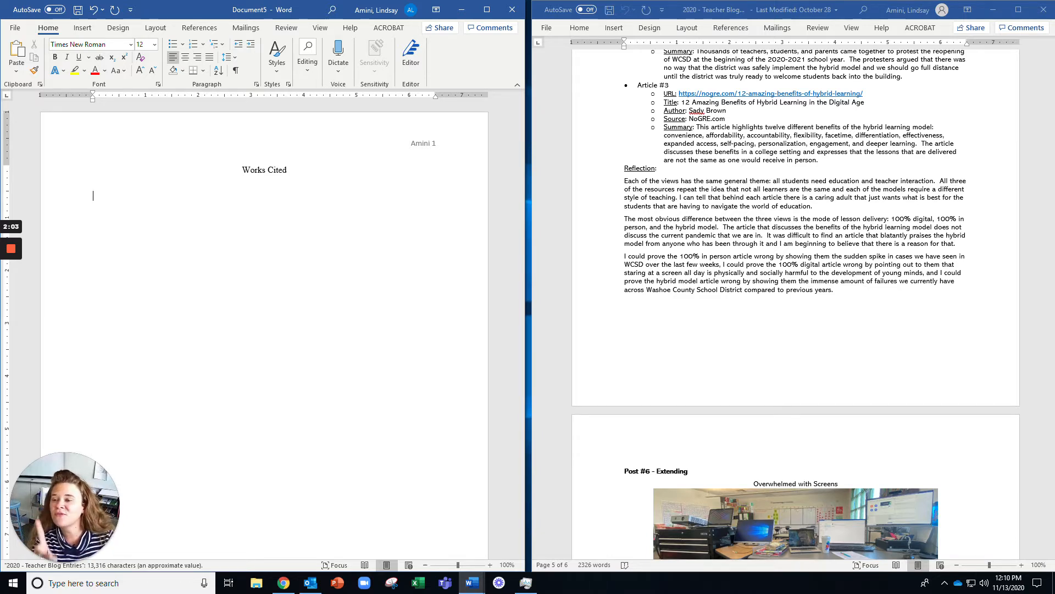
Save the new document to the school district OneDrive as "Op Ed Works Cited Page"
{"action": "left_click", "coordinate": [16, 30]}
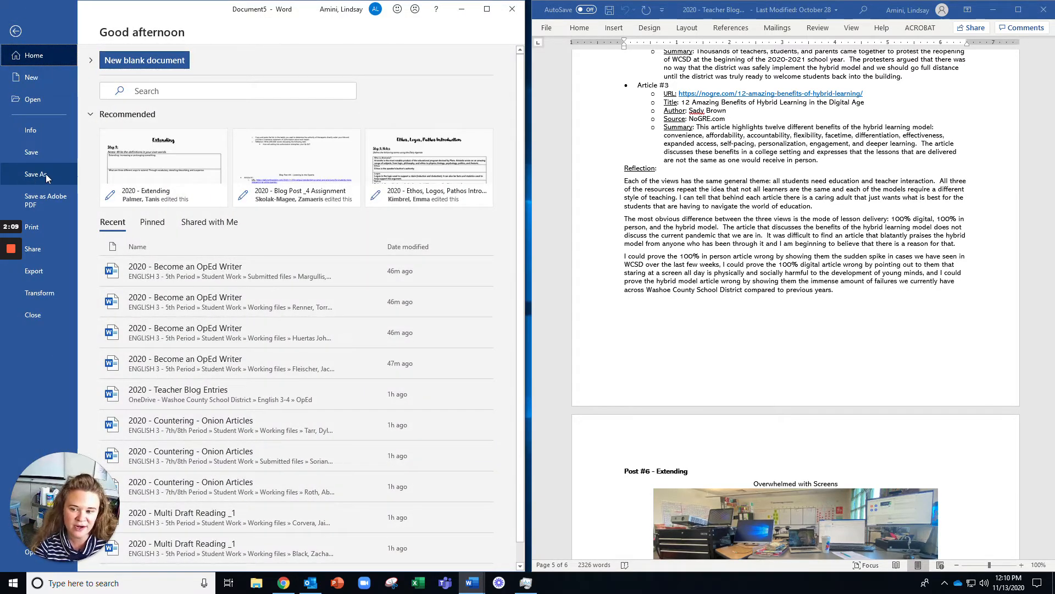
{"action": "left_click", "coordinate": [44, 155]}
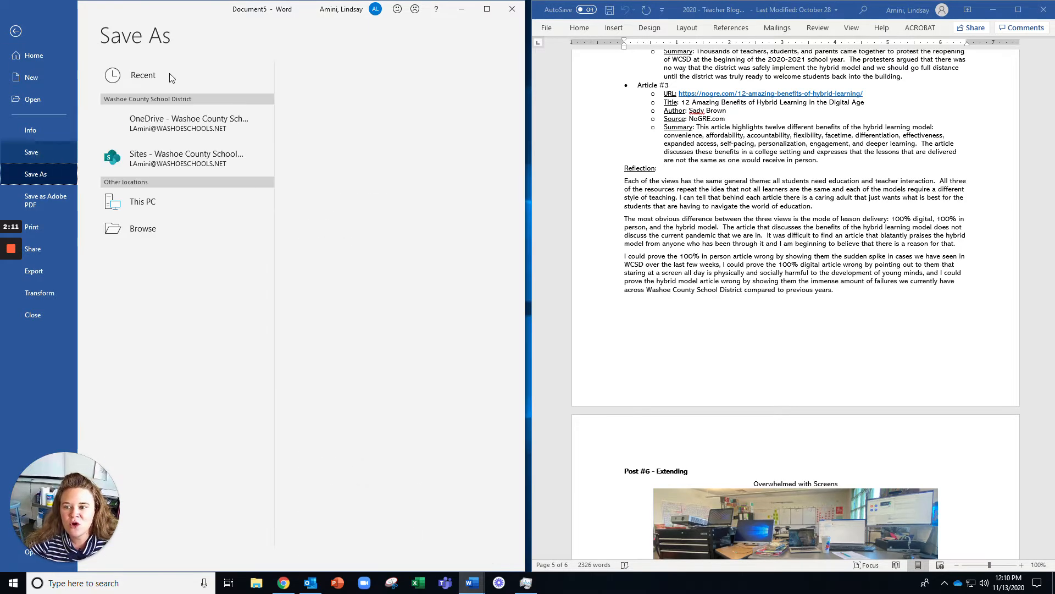
{"action": "left_click", "coordinate": [190, 121]}
{"action": "left_click", "coordinate": [359, 82]}
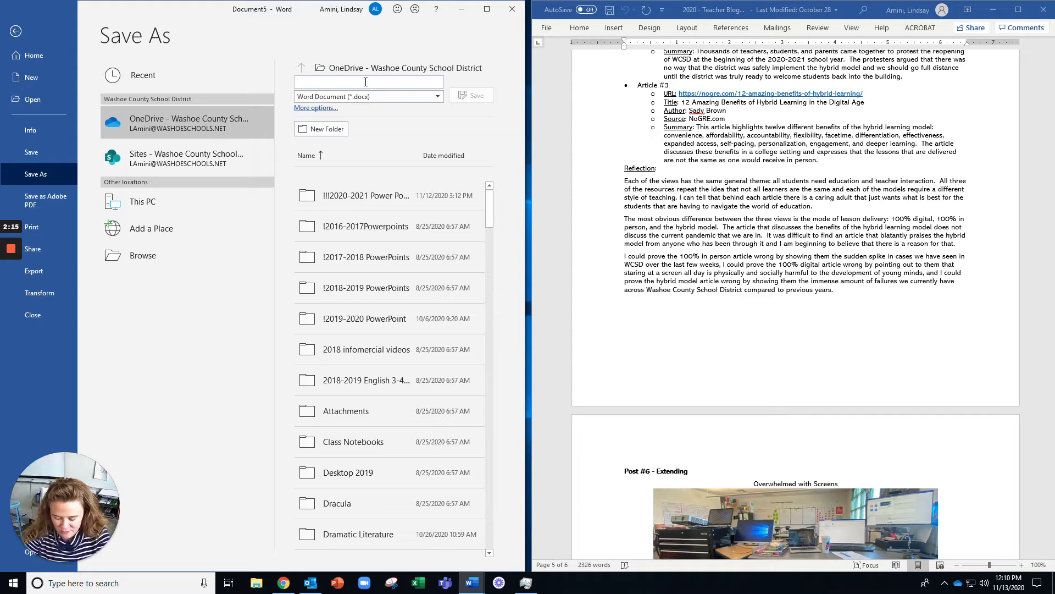
{"action": "type", "text": "Op Ed "}
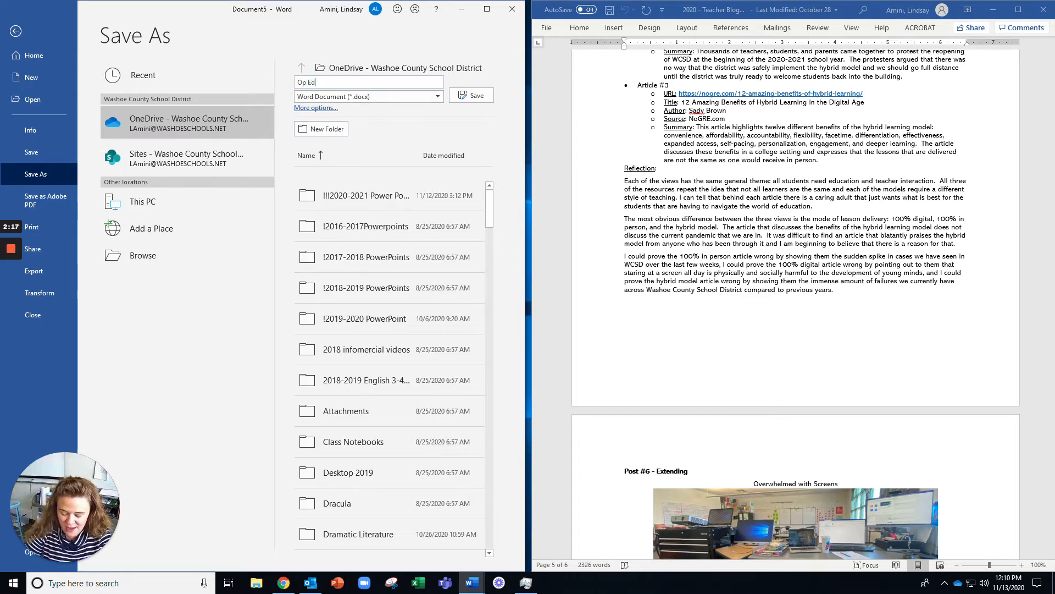
{"action": "type", "text": "Works Cited Page"}
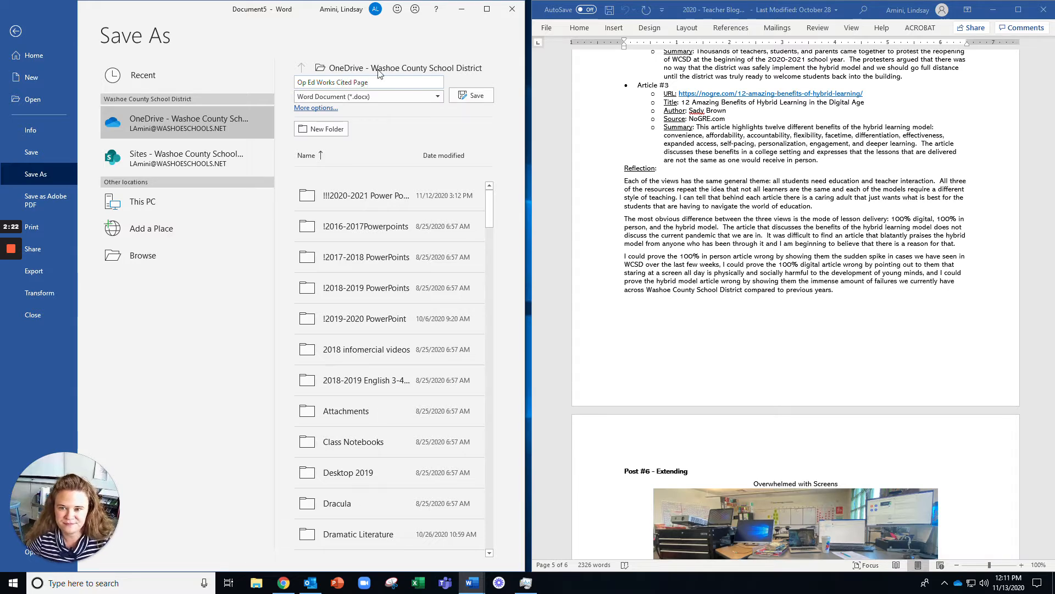
{"action": "left_click", "coordinate": [470, 95]}
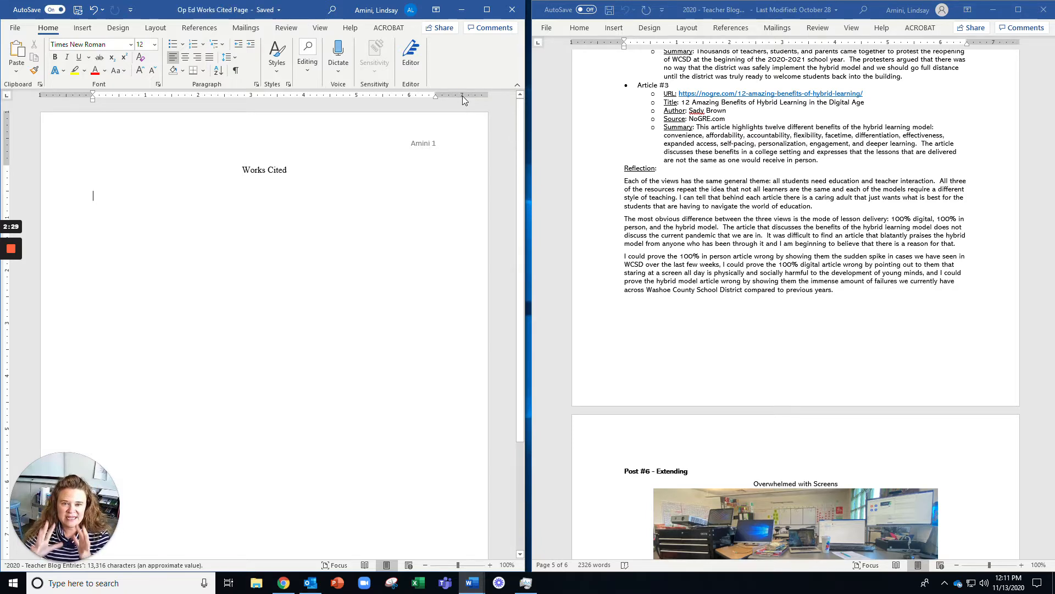
Return to Blog Entry #1 in the blog document, then switch to Chrome and place its window over the Works Cited document
{"action": "scroll", "coordinate": [814, 248], "scroll_direction": "up", "scroll_amount": 10}
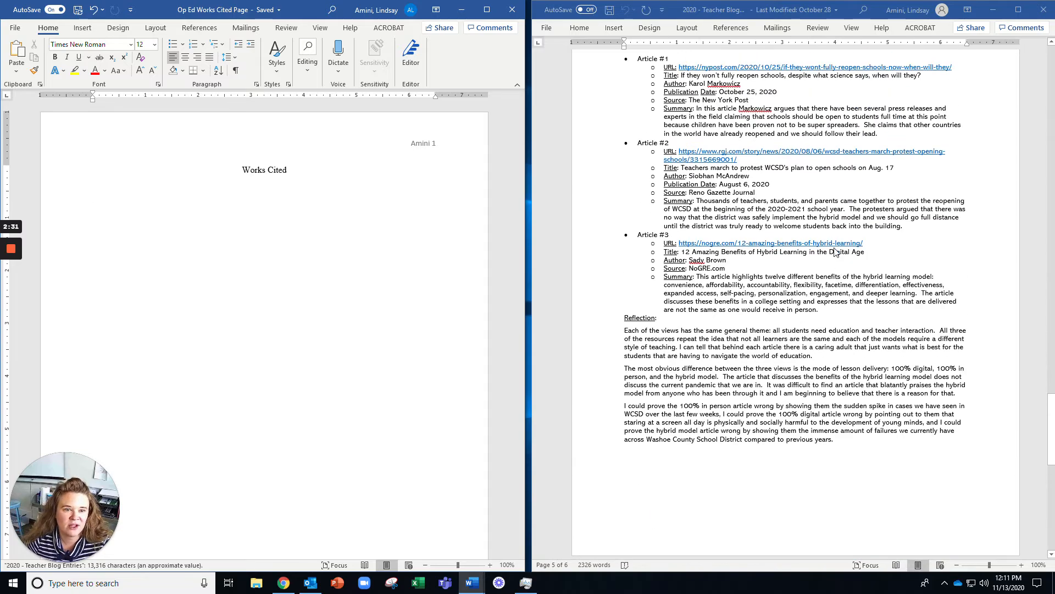
{"action": "scroll", "coordinate": [813, 249], "scroll_direction": "up", "scroll_amount": 15}
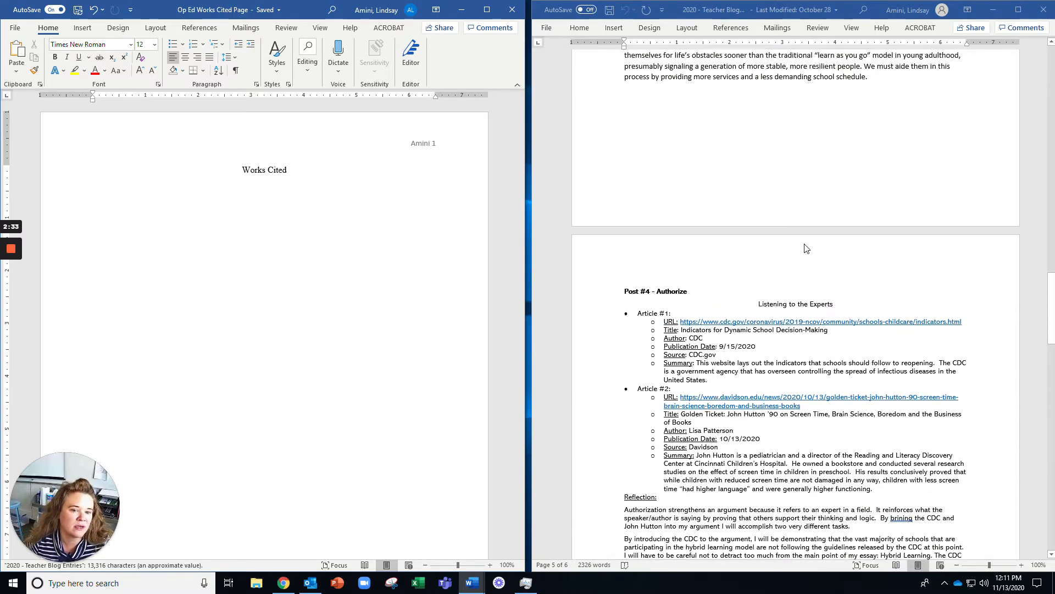
{"action": "scroll", "coordinate": [806, 248], "scroll_direction": "up", "scroll_amount": 20}
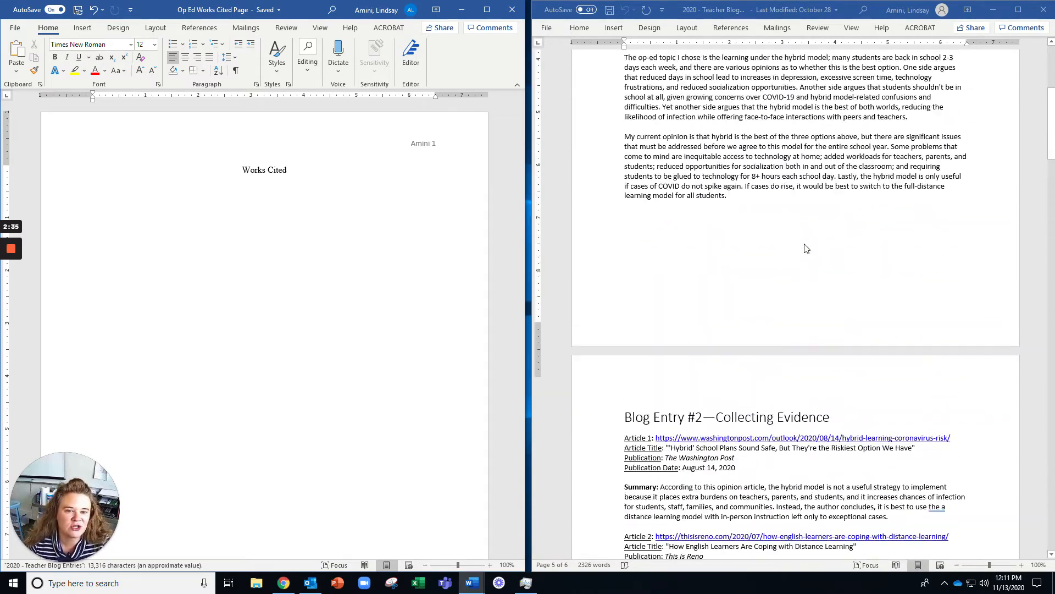
{"action": "scroll", "coordinate": [806, 249], "scroll_direction": "up", "scroll_amount": 1}
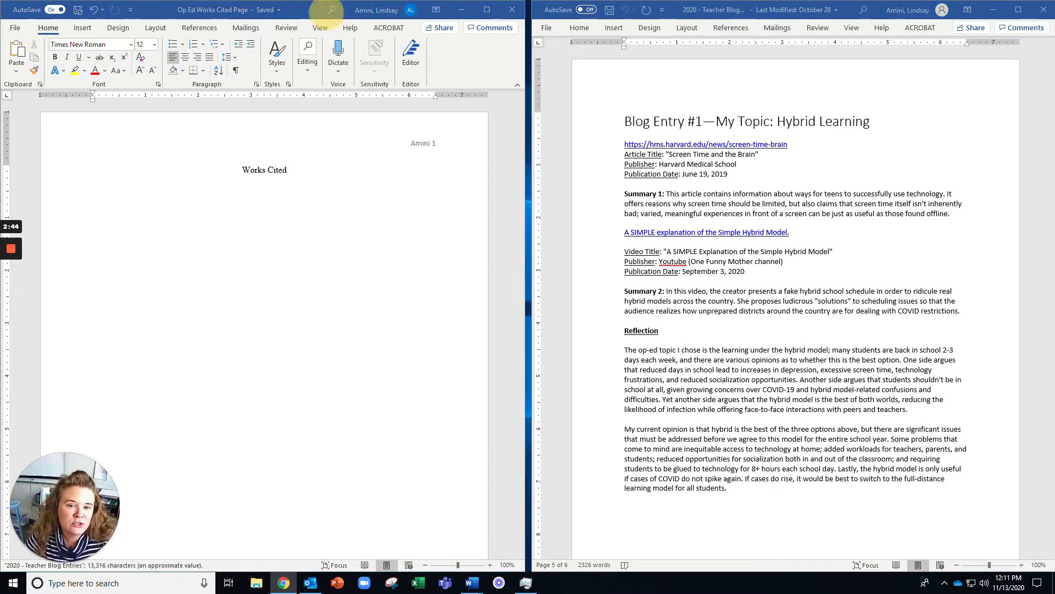
{"action": "left_click_drag", "start_coordinate": [0, 82], "coordinate": [207, 19]}
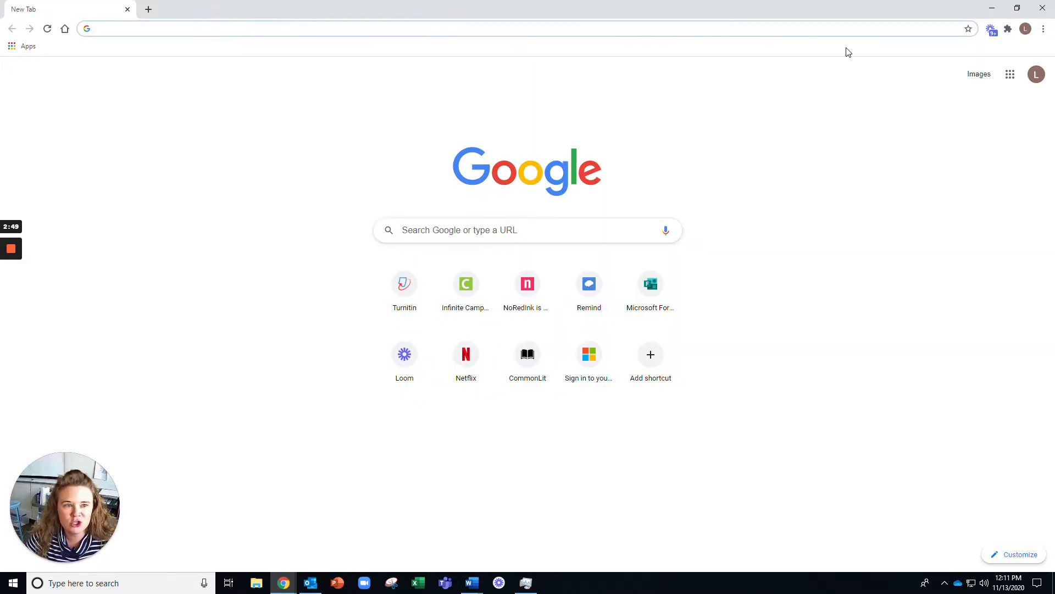
{"action": "left_click", "coordinate": [1017, 8]}
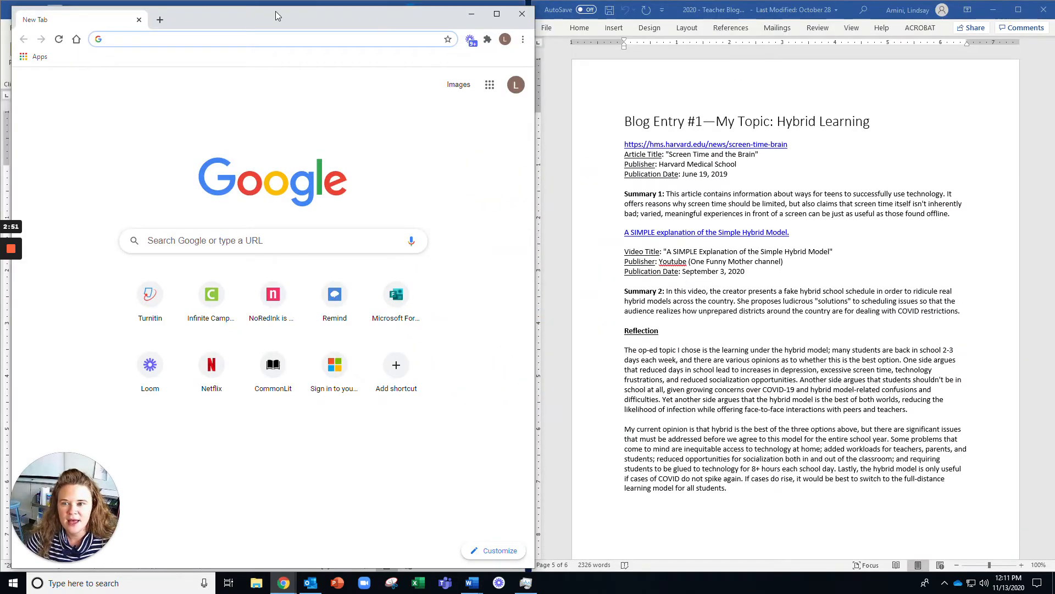
{"action": "left_click_drag", "start_coordinate": [276, 7], "coordinate": [276, 1]}
Search the web for "citation machine mla" and open the "Citing a Website in MLA8 | Citation Machine" result
{"action": "left_click", "coordinate": [252, 35]}
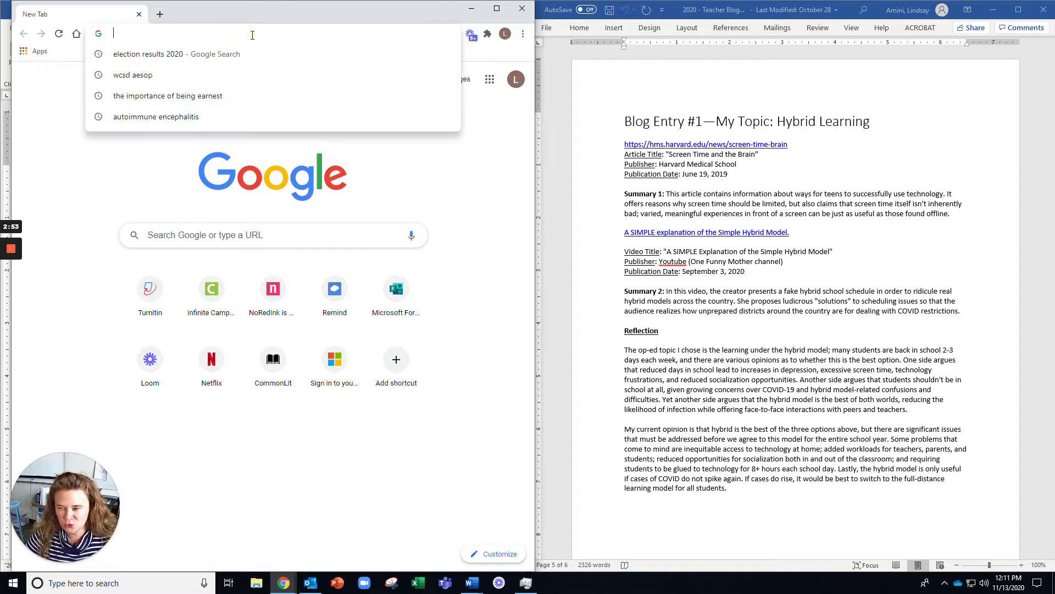
{"action": "type", "text": "cit"}
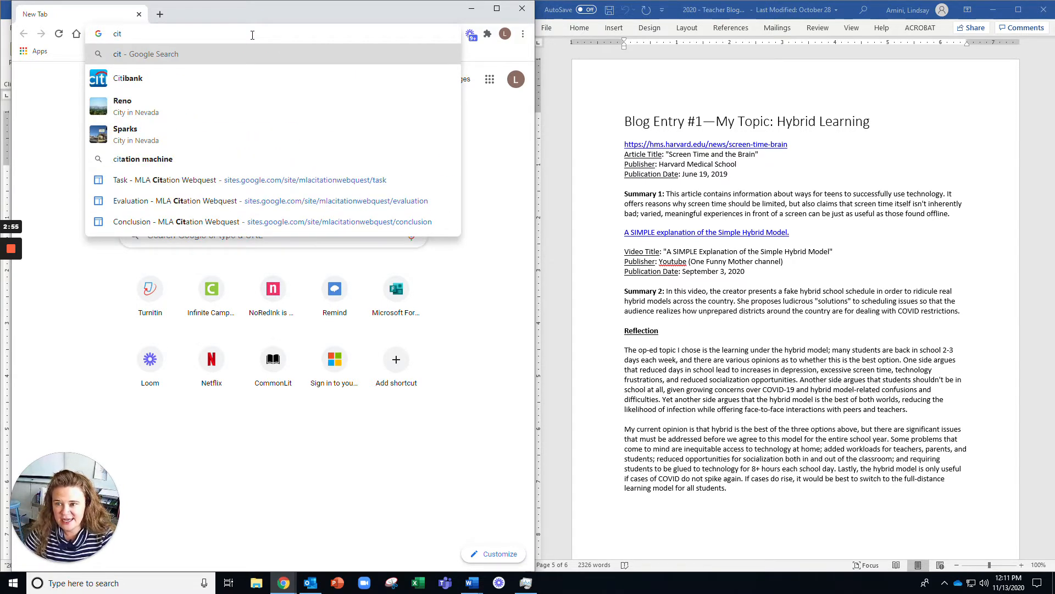
{"action": "type", "text": "ation"}
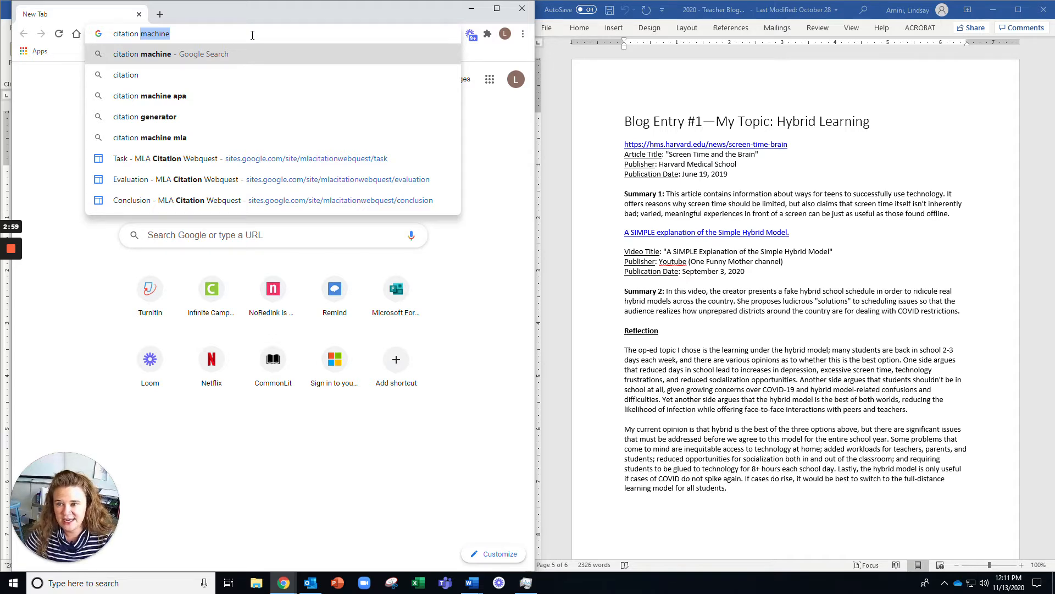
{"action": "key", "text": "Down"}
{"action": "key", "text": "Down"}
{"action": "key", "text": "Down"}
{"action": "key", "text": "Down"}
{"action": "key", "text": "Return"}
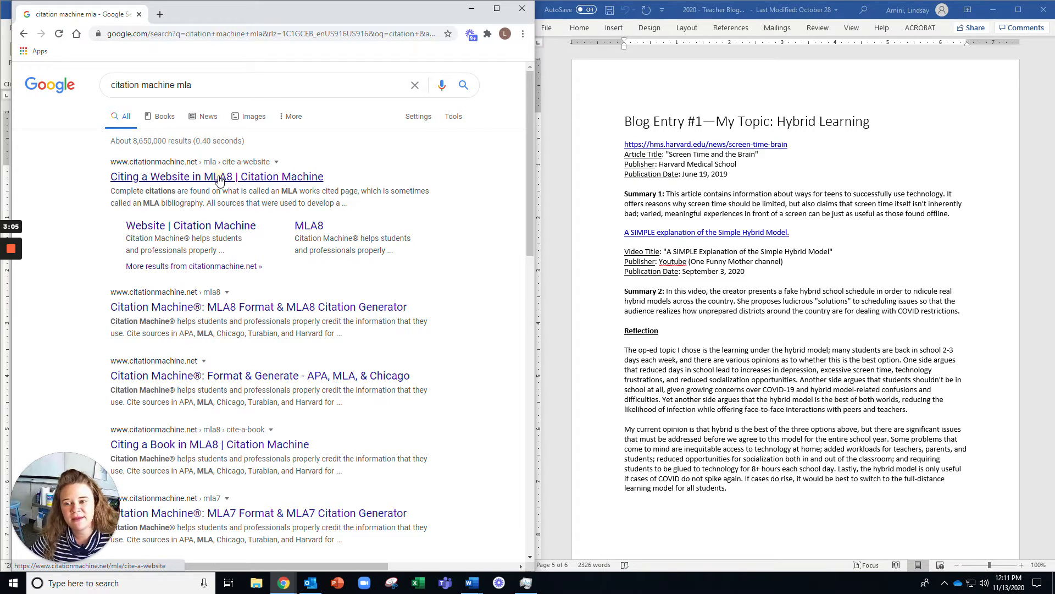
{"action": "left_click", "coordinate": [220, 178]}
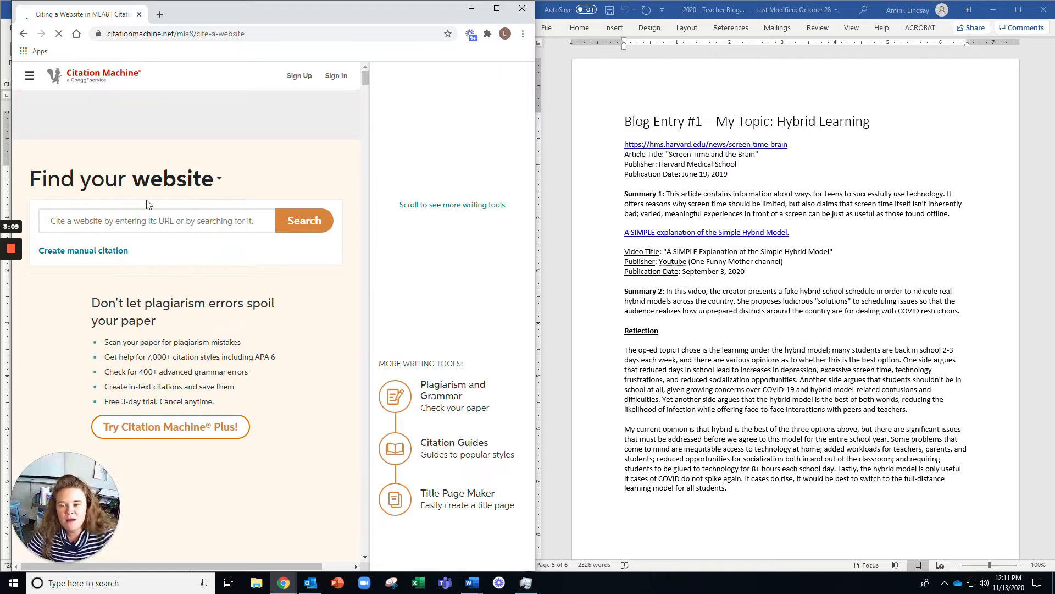
{"action": "left_click_drag", "start_coordinate": [793, 146], "coordinate": [649, 145]}
{"action": "triple_click", "coordinate": [786, 145]}
{"action": "key", "text": "ctrl+c"}
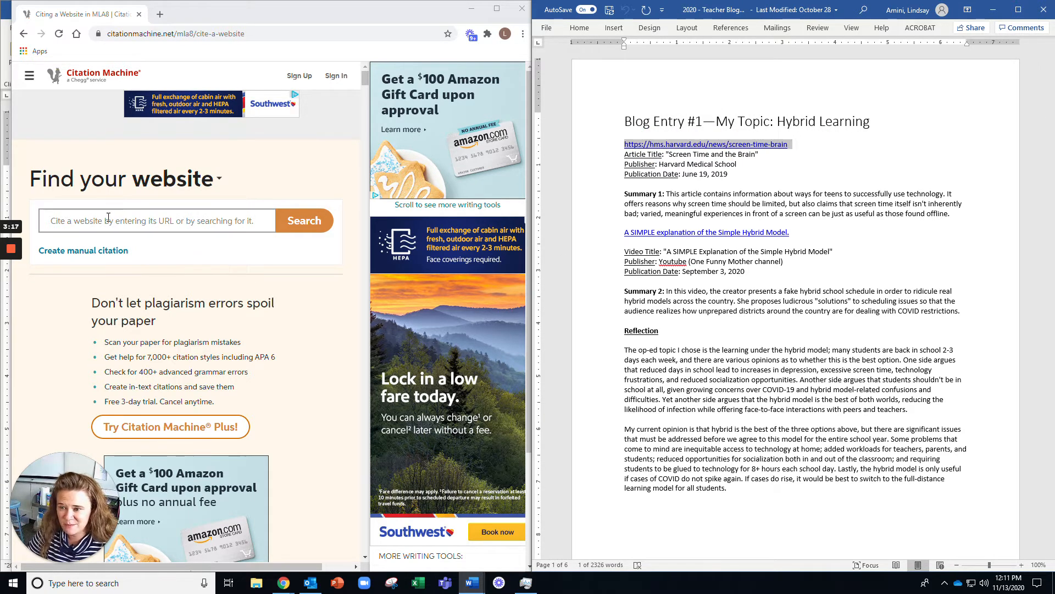
{"action": "left_click", "coordinate": [218, 226]}
{"action": "key", "text": "ctrl+v"}
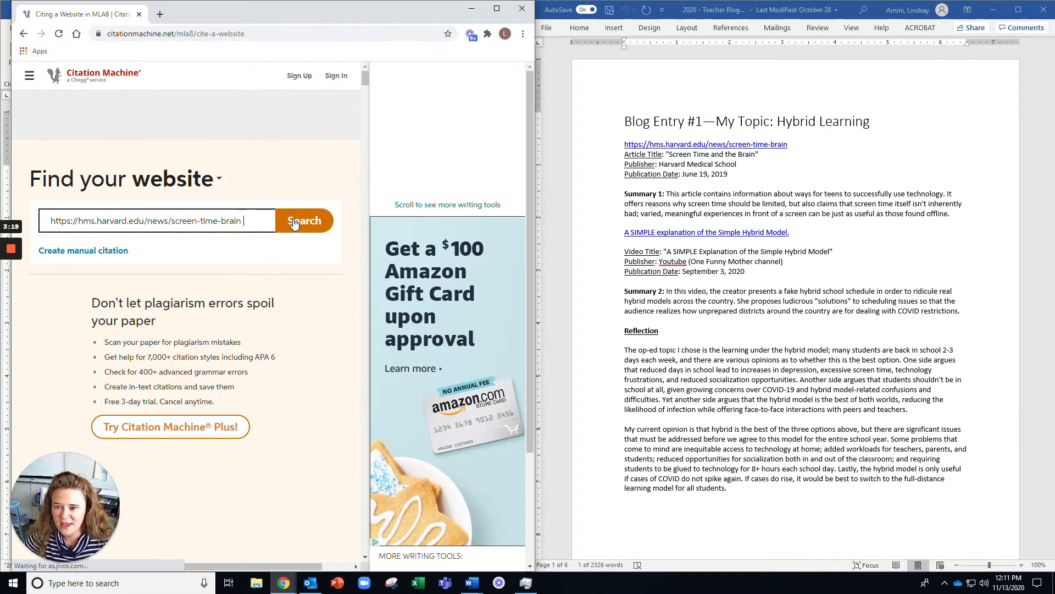
{"action": "left_click", "coordinate": [301, 221]}
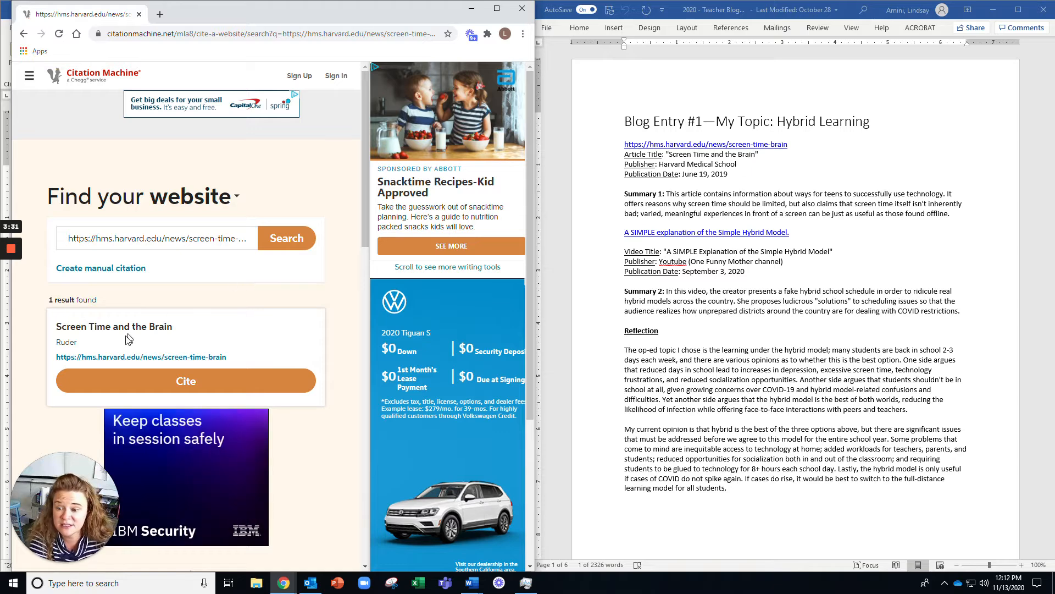
{"action": "left_click", "coordinate": [215, 384]}
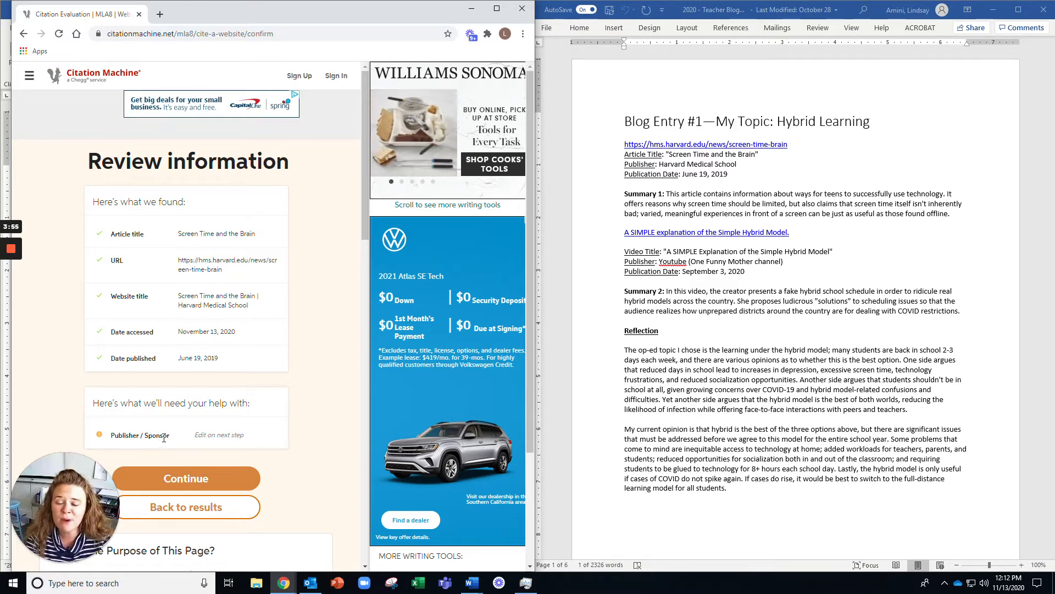
{"action": "left_click", "coordinate": [186, 479]}
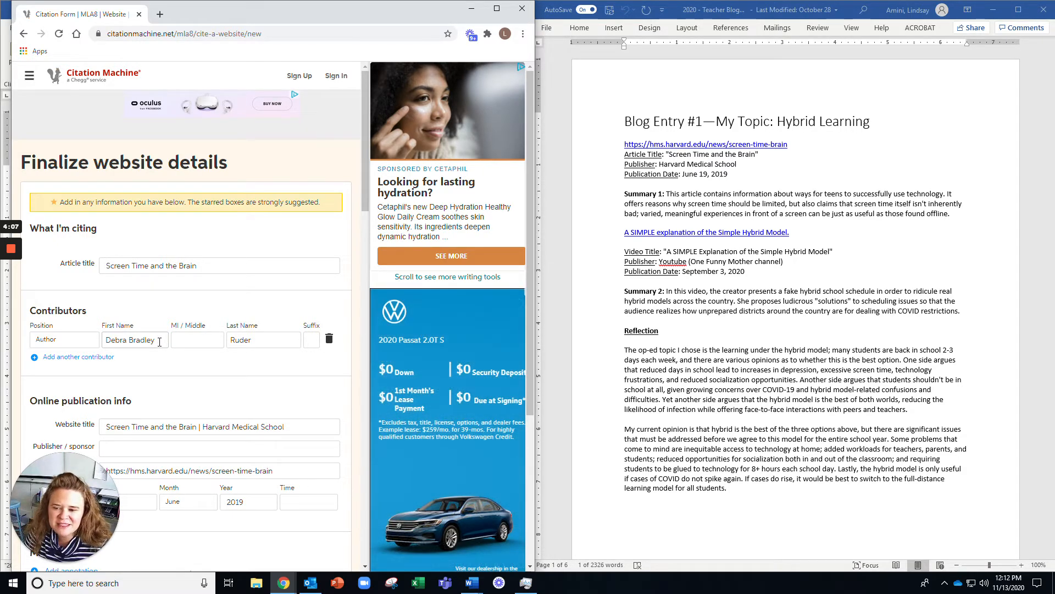
Move the author's middle name out of the First Name field and into the MI / Middle field
{"action": "left_click_drag", "start_coordinate": [158, 340], "coordinate": [134, 339]}
{"action": "left_click", "coordinate": [131, 340]}
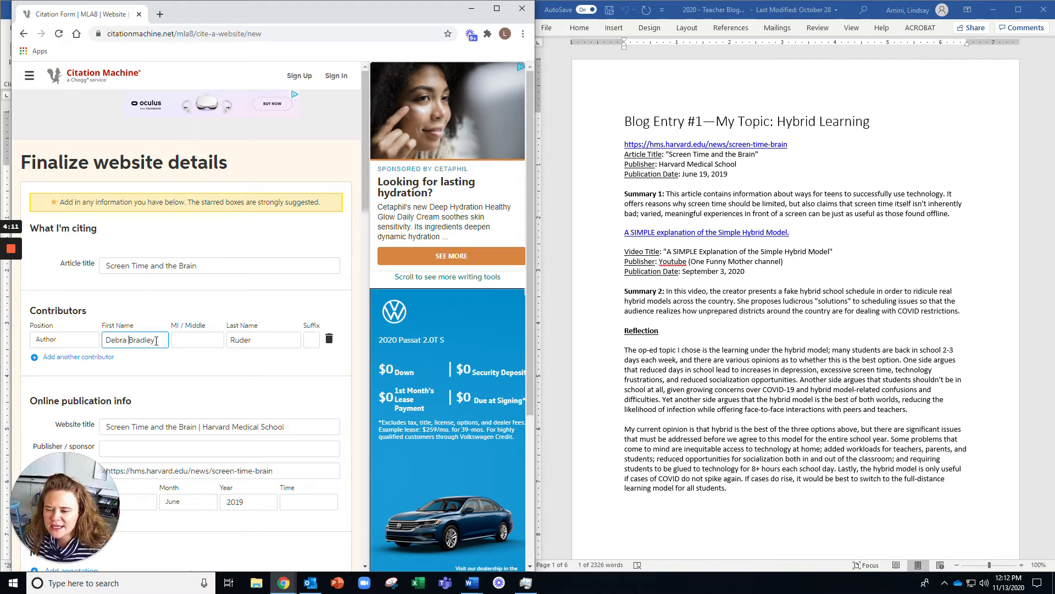
{"action": "left_click_drag", "start_coordinate": [157, 339], "coordinate": [129, 339]}
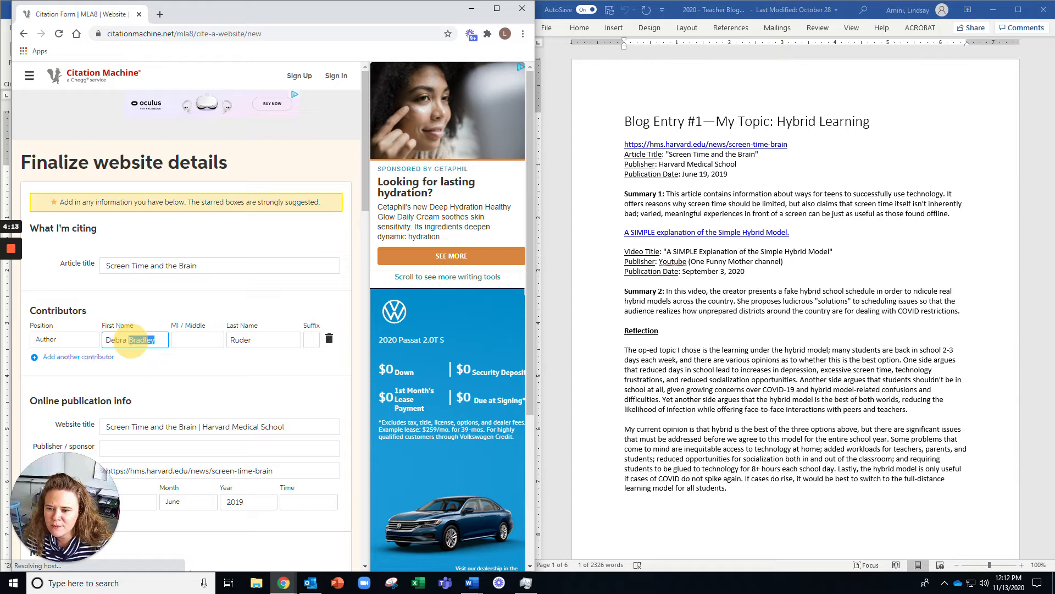
{"action": "left_click", "coordinate": [219, 341]}
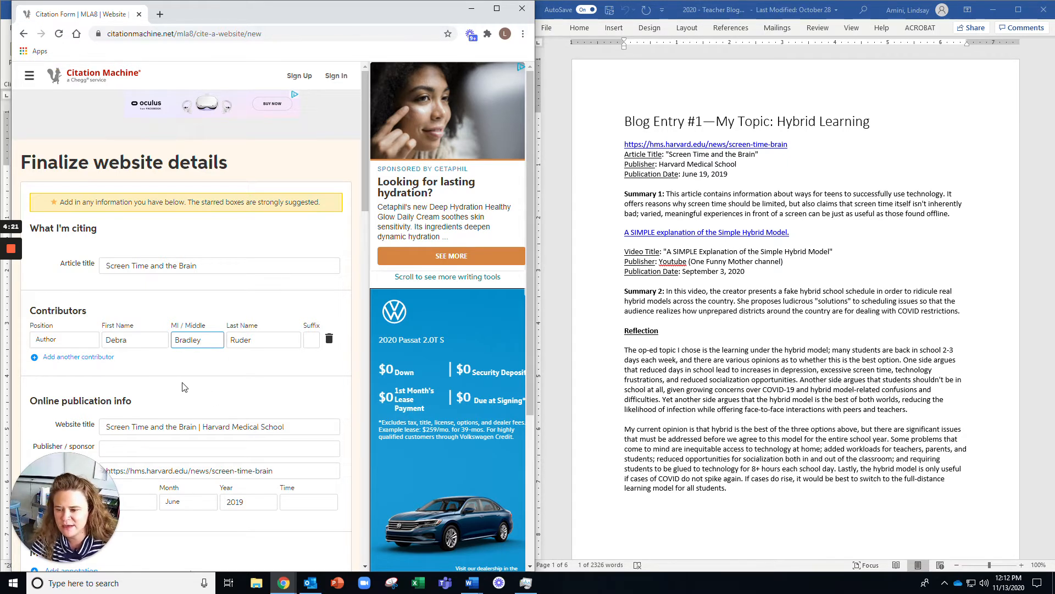
Copy "Harvard Medical School" from Blog Entry #1 into the Publisher / sponsor field and complete the citation
{"action": "scroll", "coordinate": [183, 387], "scroll_direction": "down", "scroll_amount": 2}
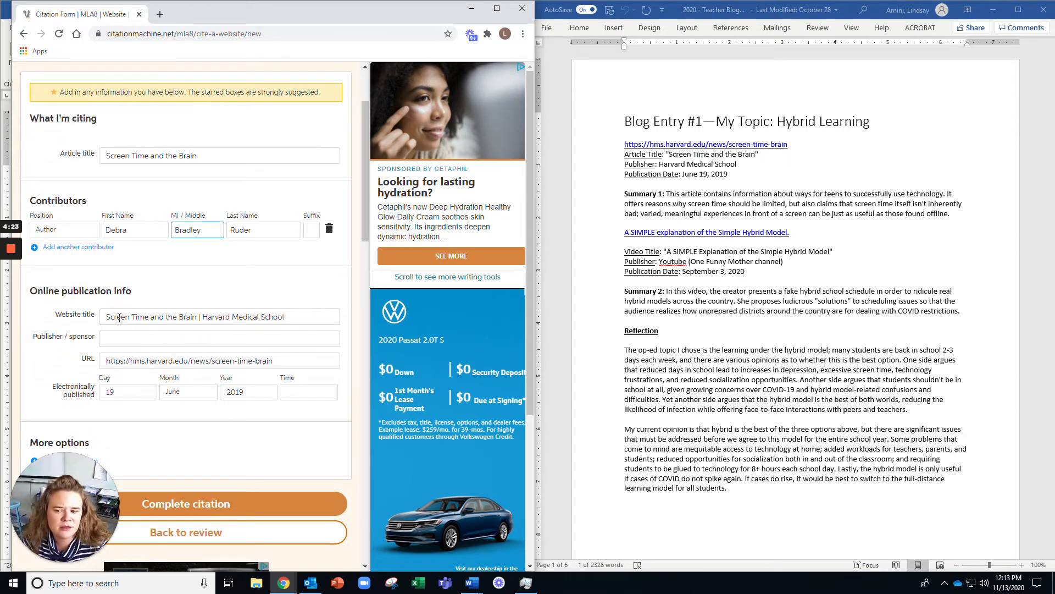
{"action": "left_click", "coordinate": [109, 338]}
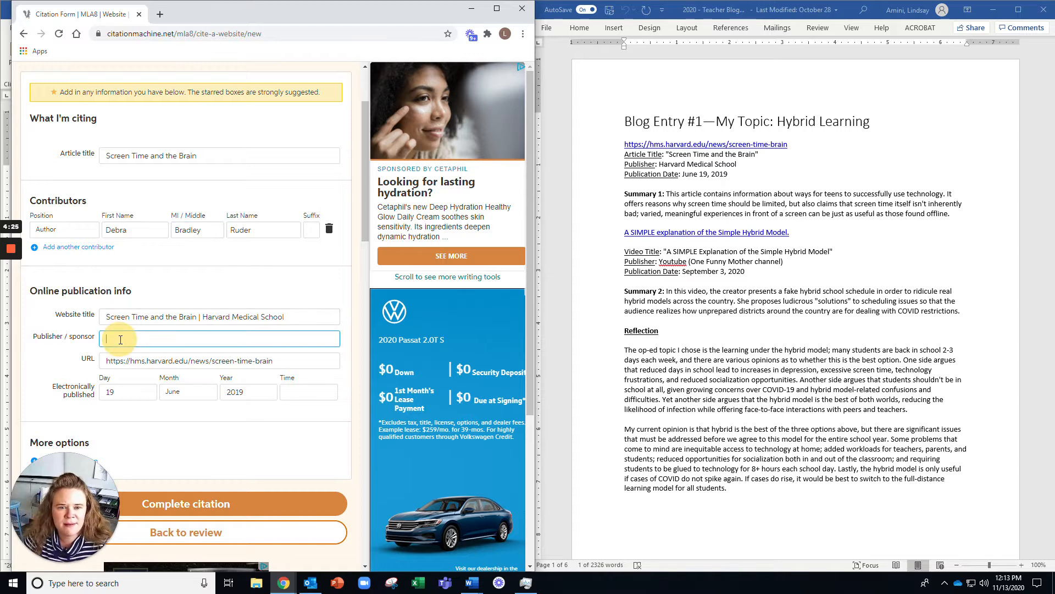
{"action": "left_click_drag", "start_coordinate": [737, 165], "coordinate": [659, 165]}
{"action": "key", "text": "ctrl+c"}
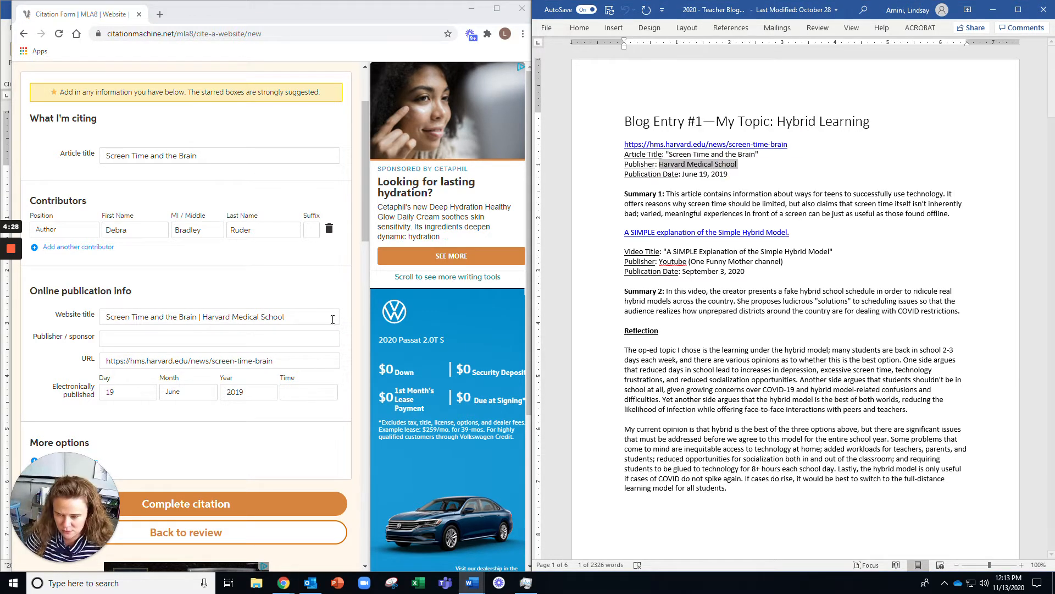
{"action": "left_click", "coordinate": [234, 339]}
{"action": "key", "text": "ctrl+v"}
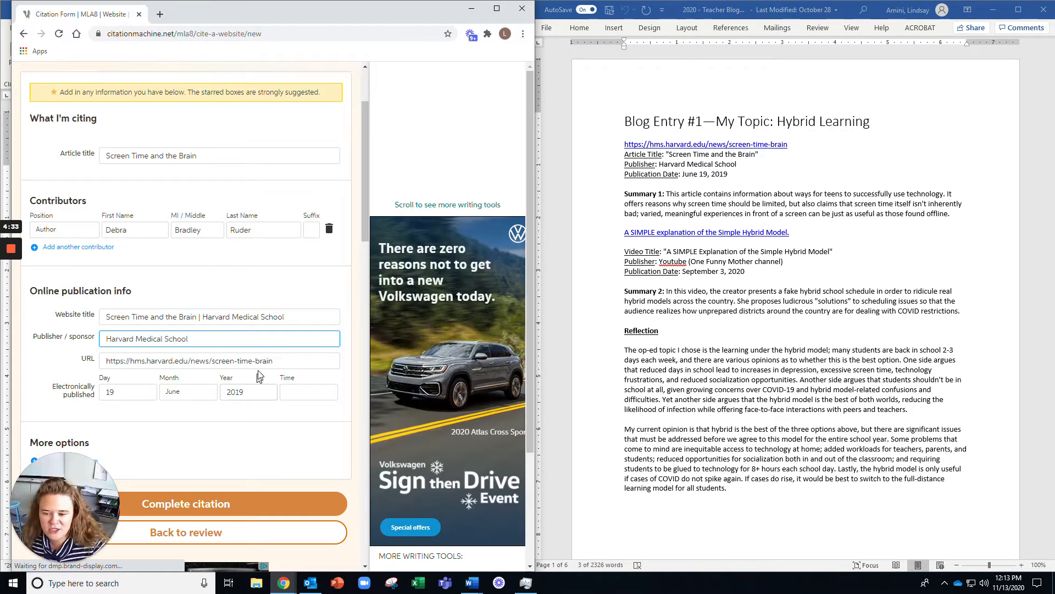
{"action": "scroll", "coordinate": [127, 407], "scroll_direction": "down", "scroll_amount": 2}
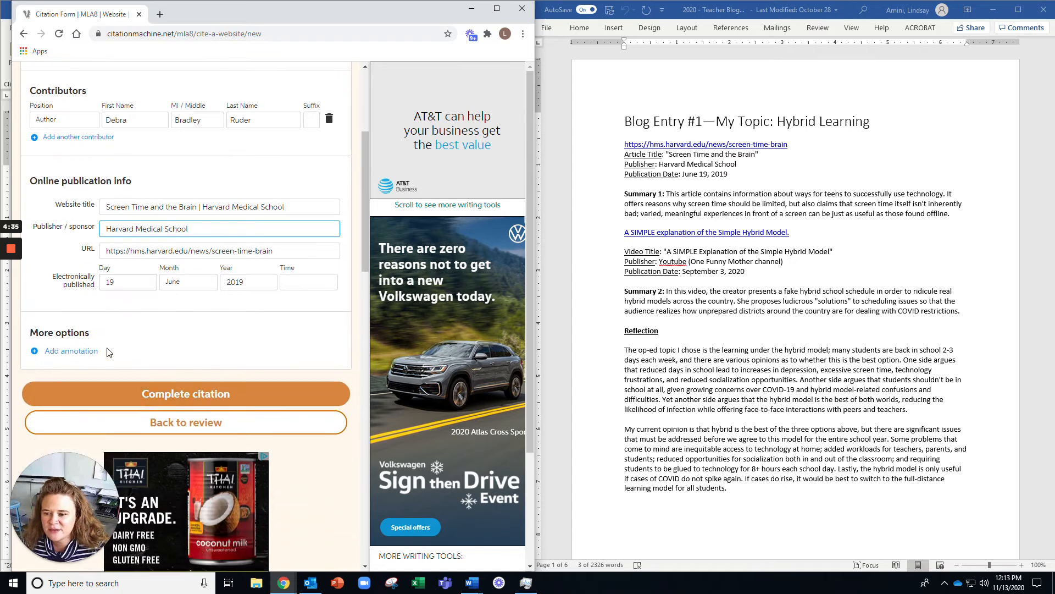
{"action": "left_click", "coordinate": [185, 394]}
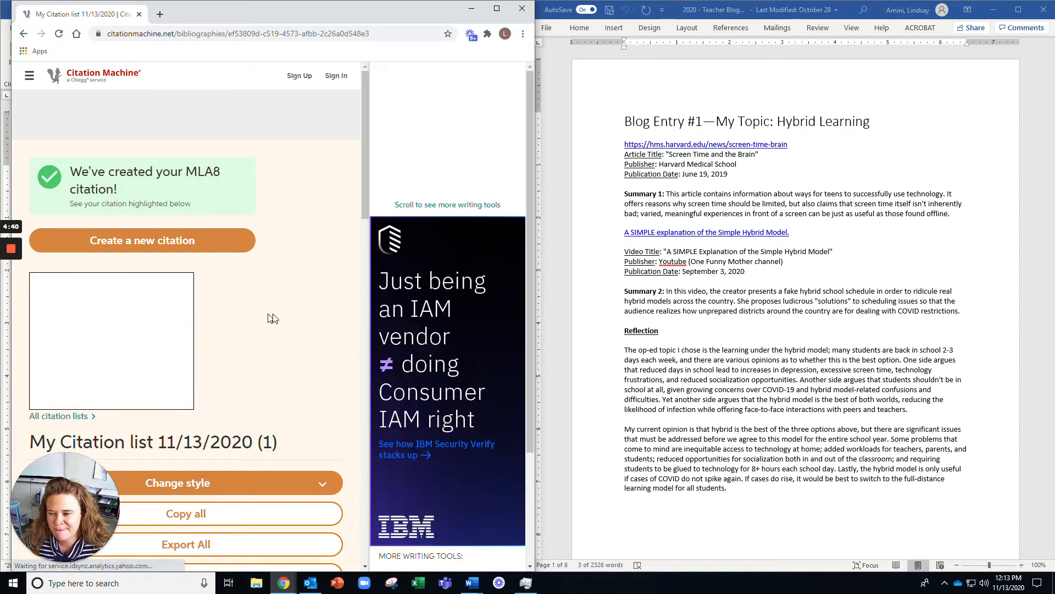
Examine the finished MLA8 citation and the citation list's options for copying, exporting and creating another citation
{"action": "scroll", "coordinate": [247, 374], "scroll_direction": "down", "scroll_amount": 5}
{"action": "scroll", "coordinate": [248, 374], "scroll_direction": "down", "scroll_amount": 2}
{"action": "mouse_move", "coordinate": [144, 324]}
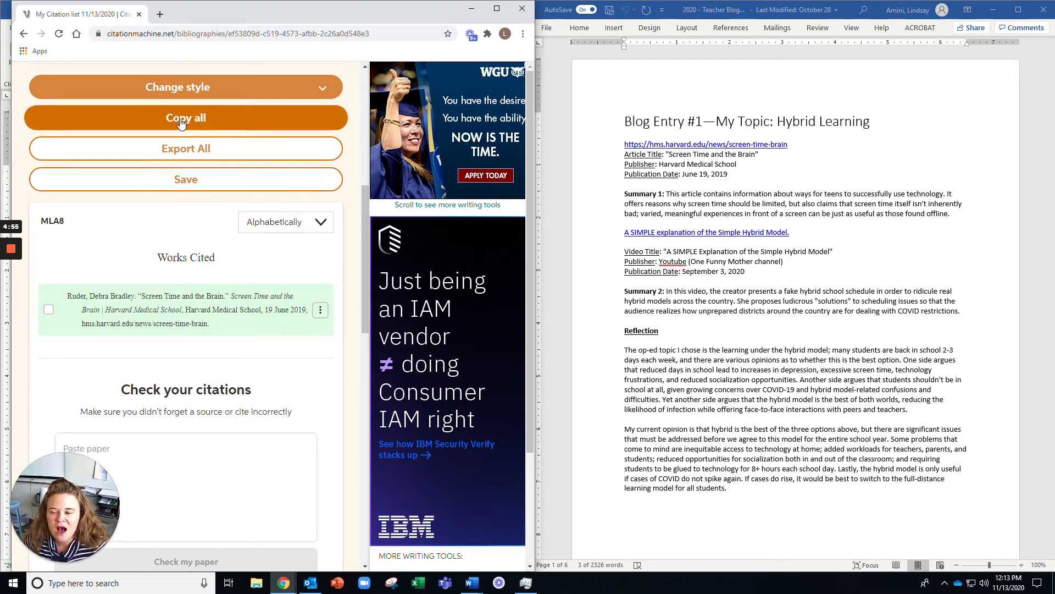
{"action": "scroll", "coordinate": [212, 242], "scroll_direction": "up", "scroll_amount": 7}
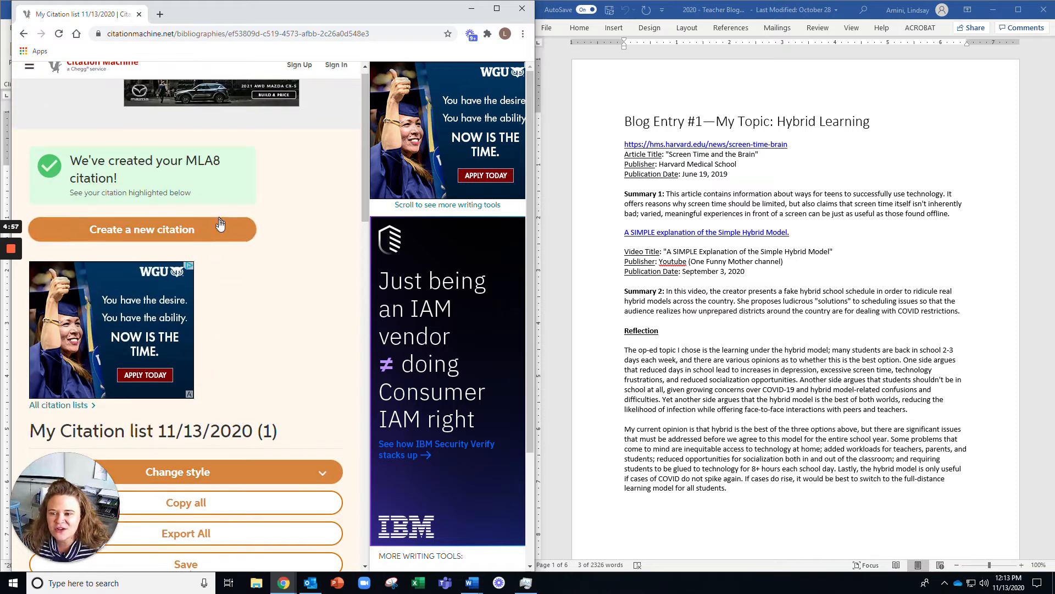
{"action": "scroll", "coordinate": [242, 242], "scroll_direction": "down", "scroll_amount": 7}
{"action": "scroll", "coordinate": [283, 272], "scroll_direction": "down", "scroll_amount": 8}
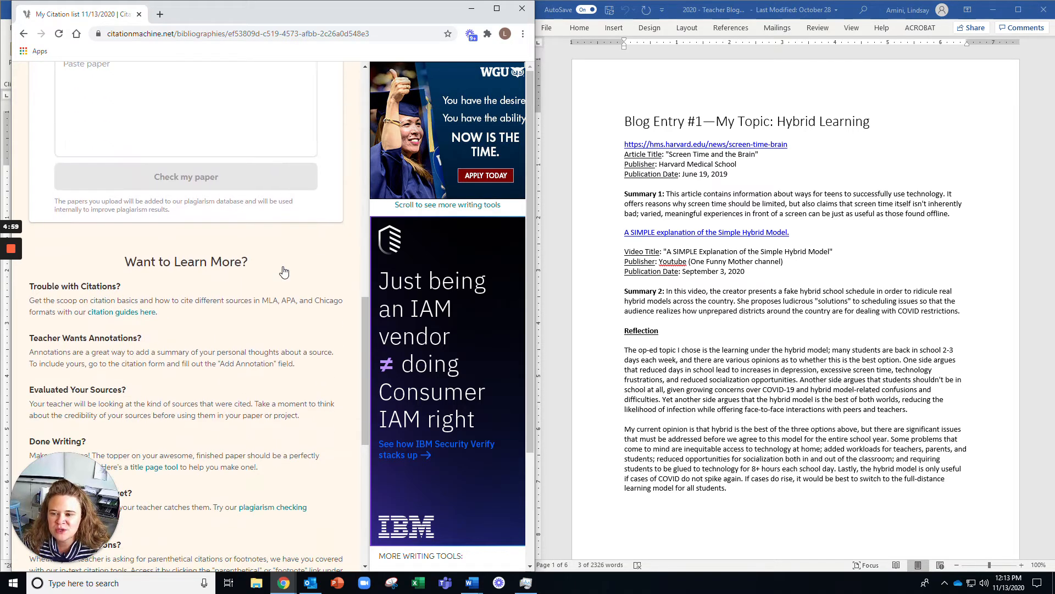
{"action": "scroll", "coordinate": [284, 271], "scroll_direction": "up", "scroll_amount": 15}
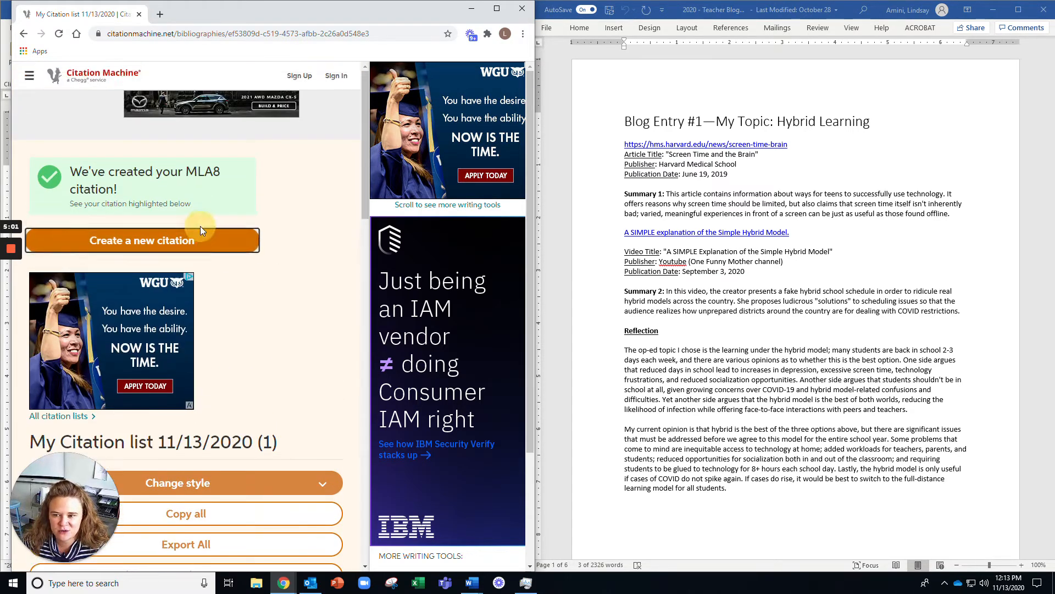
Start a new citation and choose Film/Online Video as its source type by searching the additional types for "video"
{"action": "left_click", "coordinate": [200, 226]}
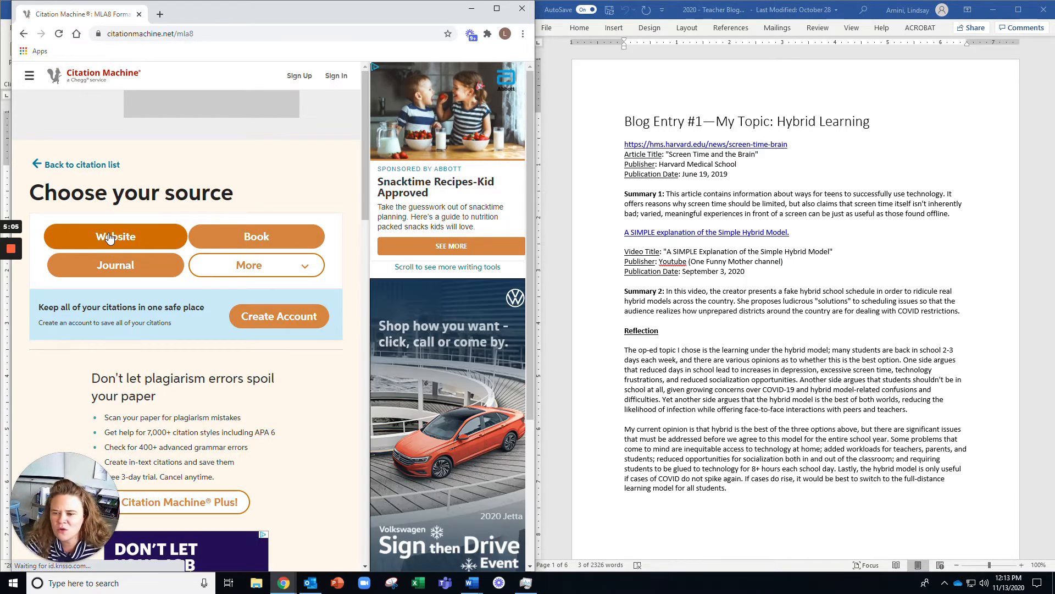
{"action": "left_click", "coordinate": [309, 267]}
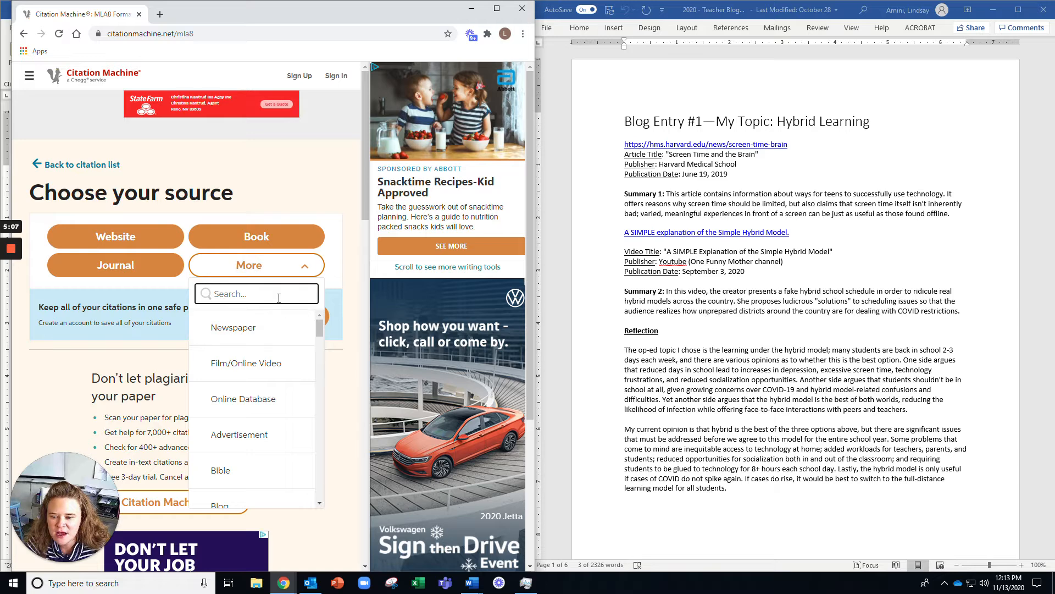
{"action": "type", "text": "video"}
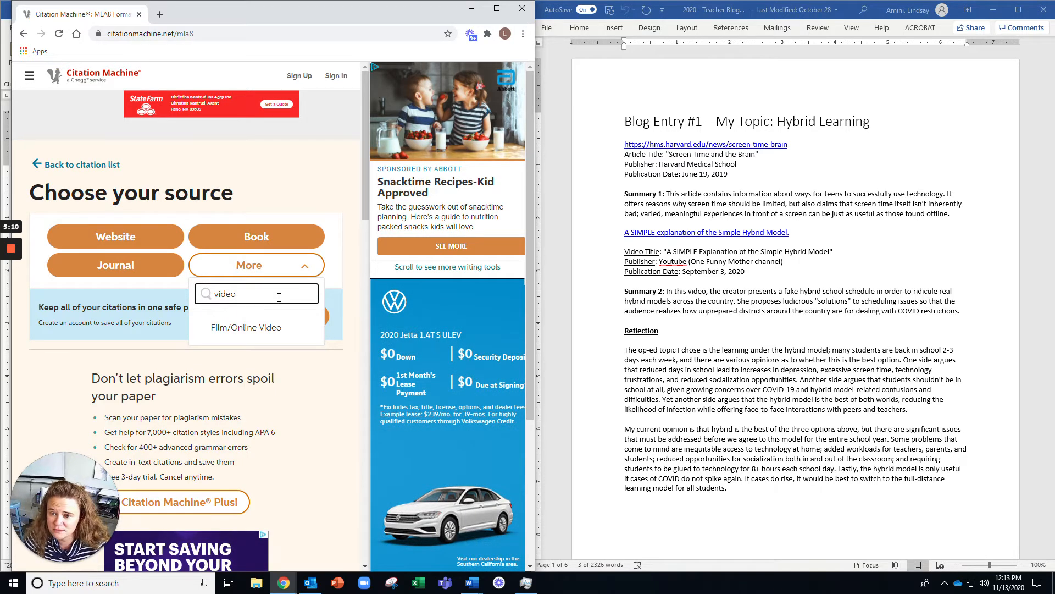
{"action": "left_click", "coordinate": [276, 327]}
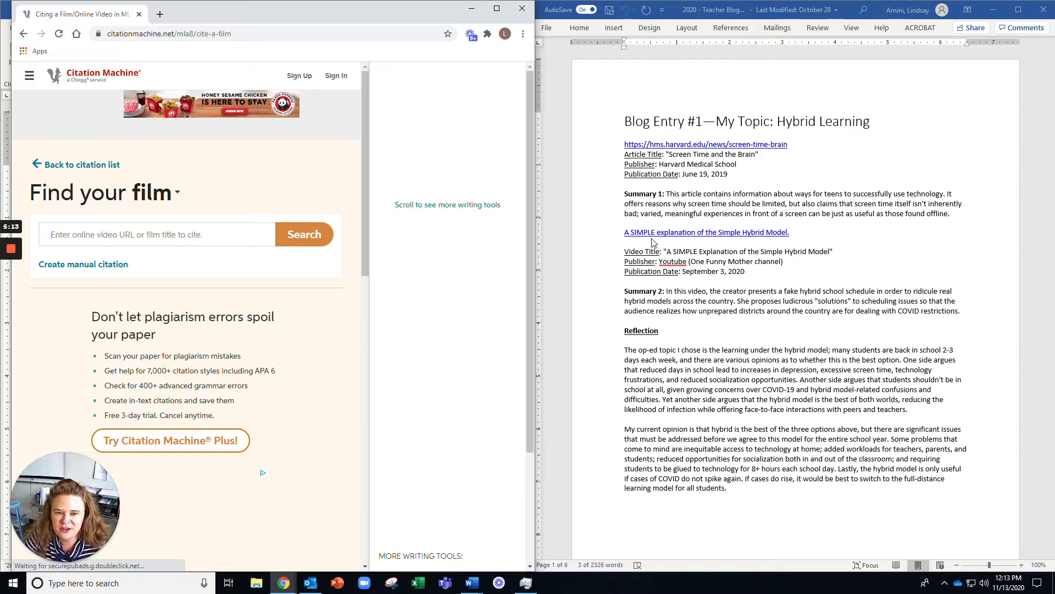
Open the video linked as "A SIMPLE explanation of the Simple Hybrid Model." in Blog Entry #1, copy its URL and close it
{"action": "left_click", "coordinate": [723, 232]}
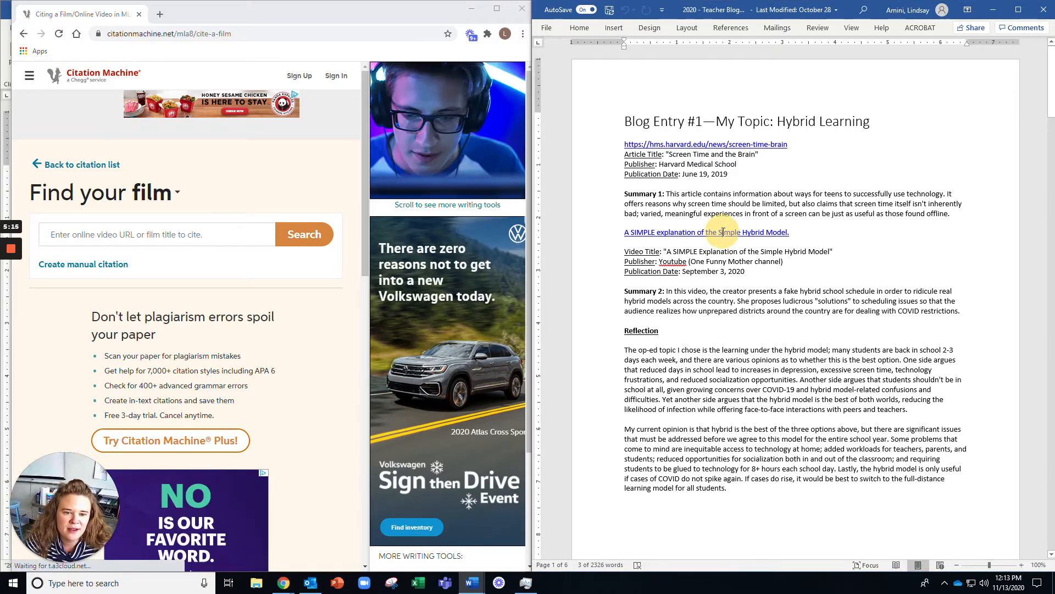
{"action": "triple_click", "coordinate": [725, 235]}
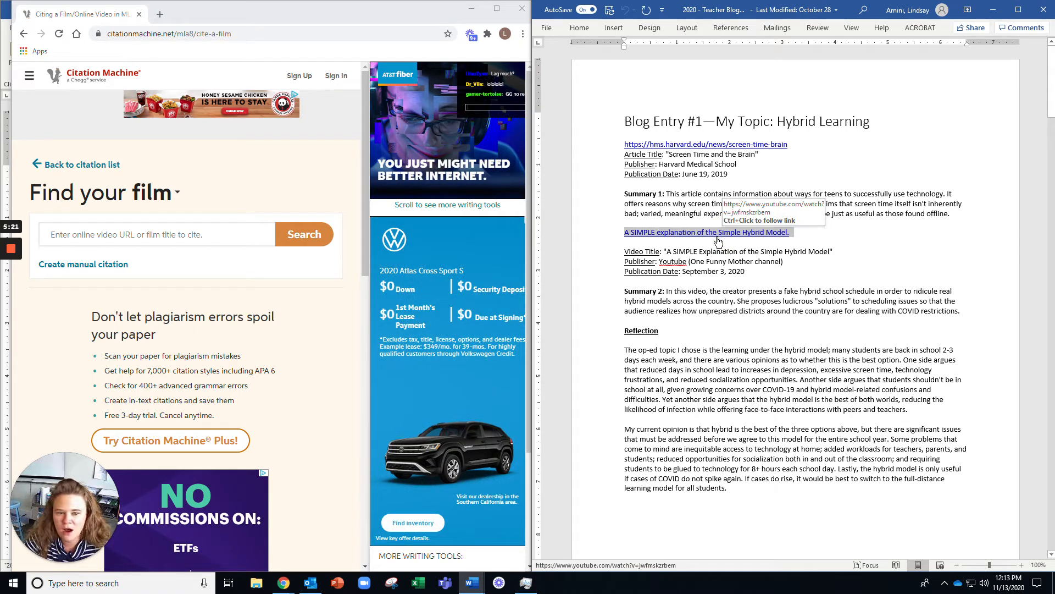
{"action": "left_click", "coordinate": [717, 234]}
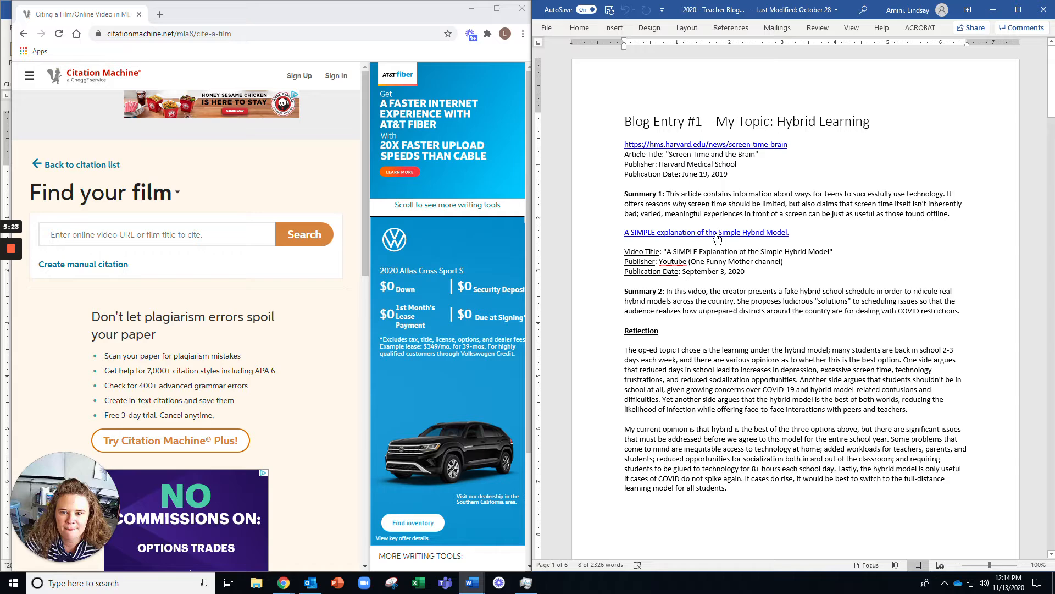
{"action": "left_click", "coordinate": [726, 232], "text": "ctrl"}
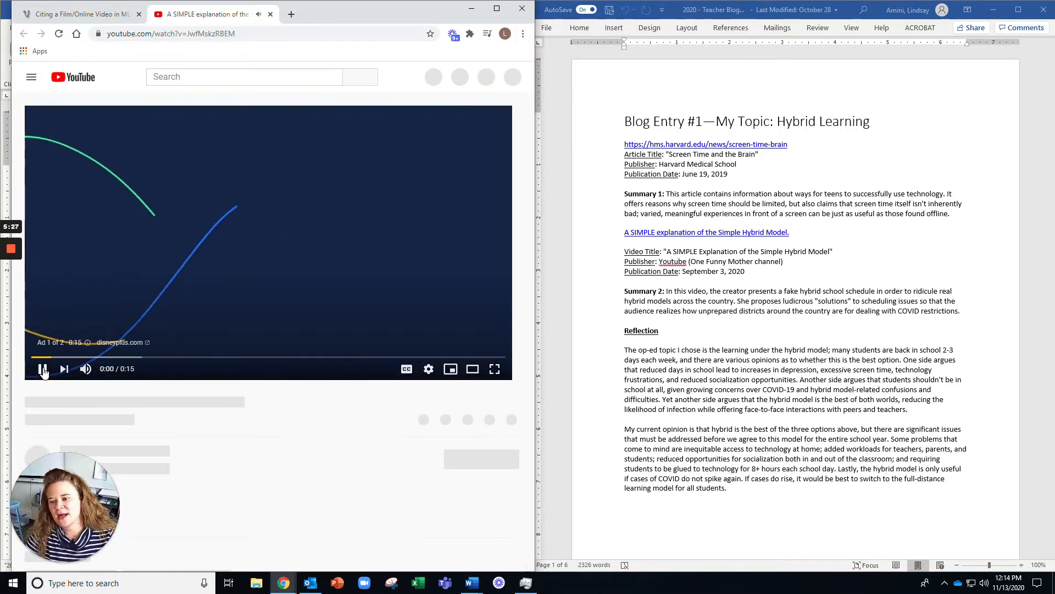
{"action": "left_click", "coordinate": [153, 34]}
{"action": "key", "text": "ctrl+c"}
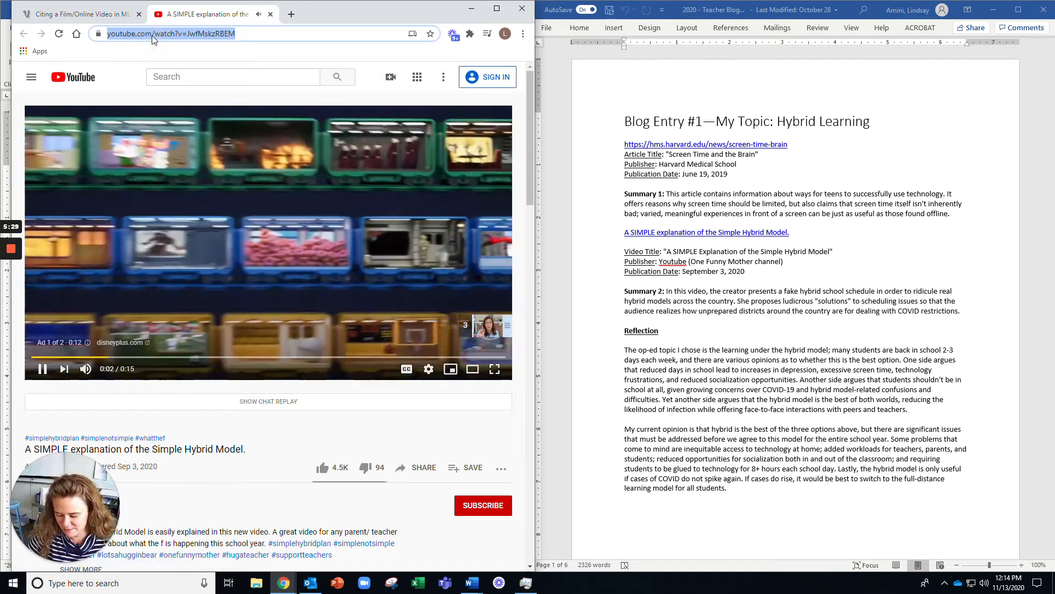
{"action": "left_click", "coordinate": [271, 15]}
{"action": "left_click", "coordinate": [207, 236]}
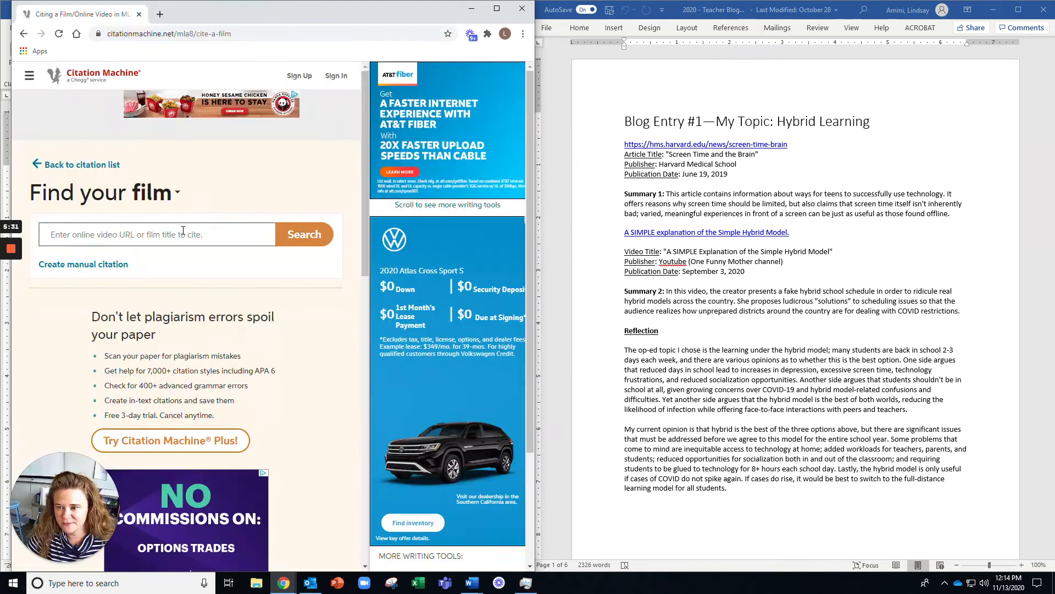
{"action": "key", "text": "ctrl+v"}
{"action": "left_click", "coordinate": [284, 234]}
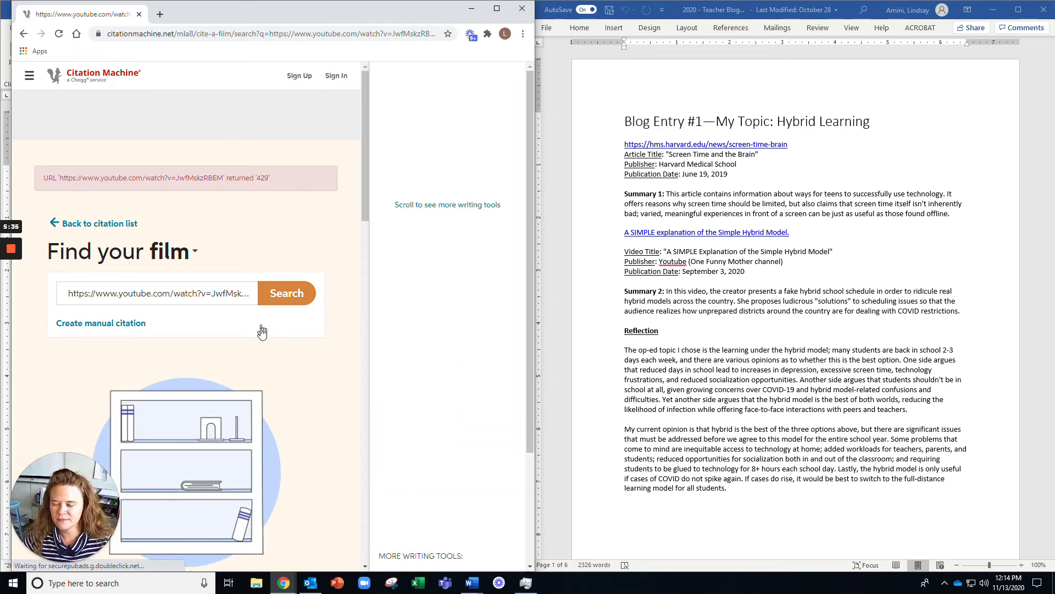
{"action": "scroll", "coordinate": [262, 334], "scroll_direction": "down", "scroll_amount": 5}
{"action": "scroll", "coordinate": [261, 330], "scroll_direction": "up", "scroll_amount": 6}
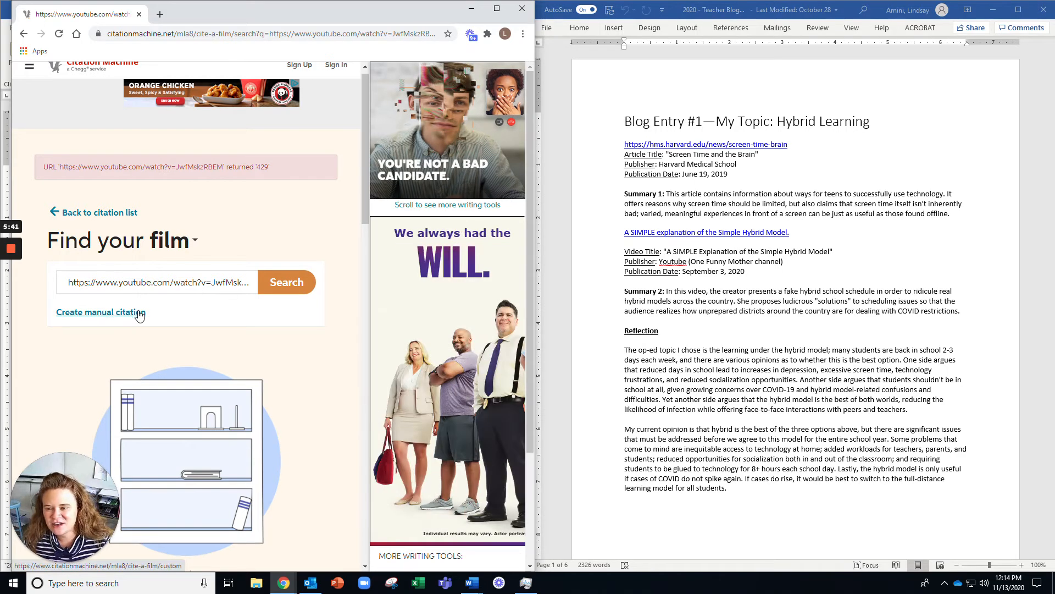
Create a manual film citation and copy "A SIMPLE Explanation of the Simple Hybrid Model" from Blog Entry #1 into the Film title field
{"action": "left_click", "coordinate": [138, 315]}
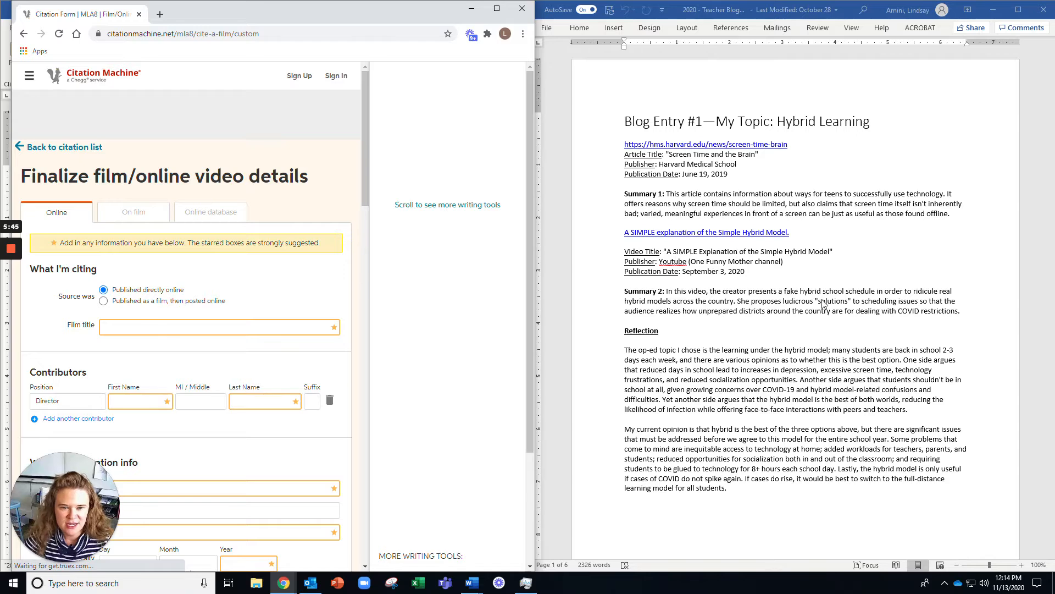
{"action": "left_click", "coordinate": [833, 253]}
{"action": "left_click_drag", "start_coordinate": [818, 252], "coordinate": [667, 254]}
{"action": "key", "text": "ctrl+c"}
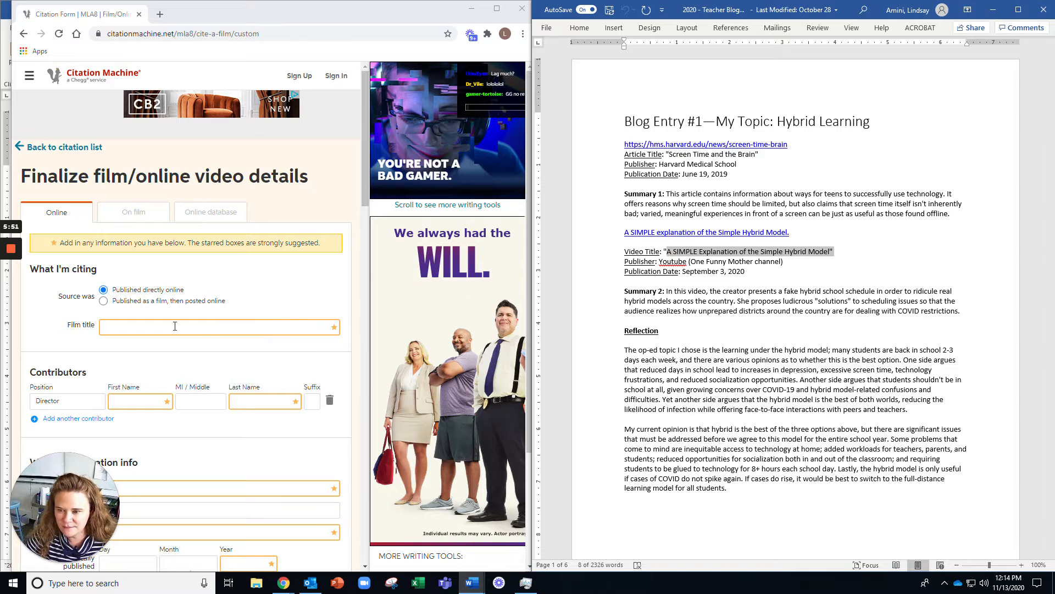
{"action": "left_click", "coordinate": [175, 325]}
{"action": "key", "text": "ctrl+v"}
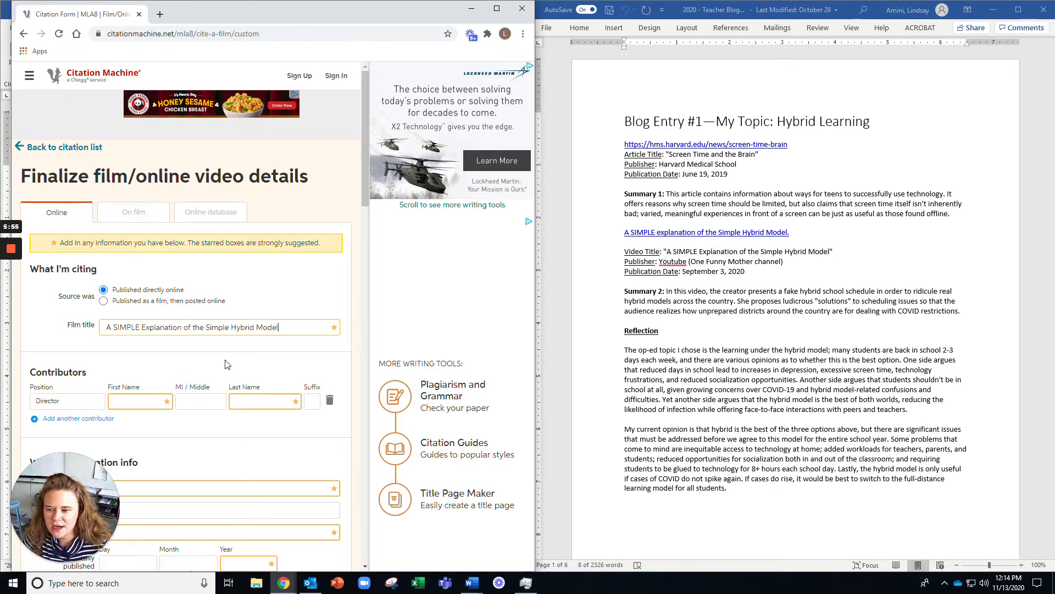
Try Producer as the contributor's position, check the other position options and set it back to Director
{"action": "scroll", "coordinate": [227, 363], "scroll_direction": "down", "scroll_amount": 2}
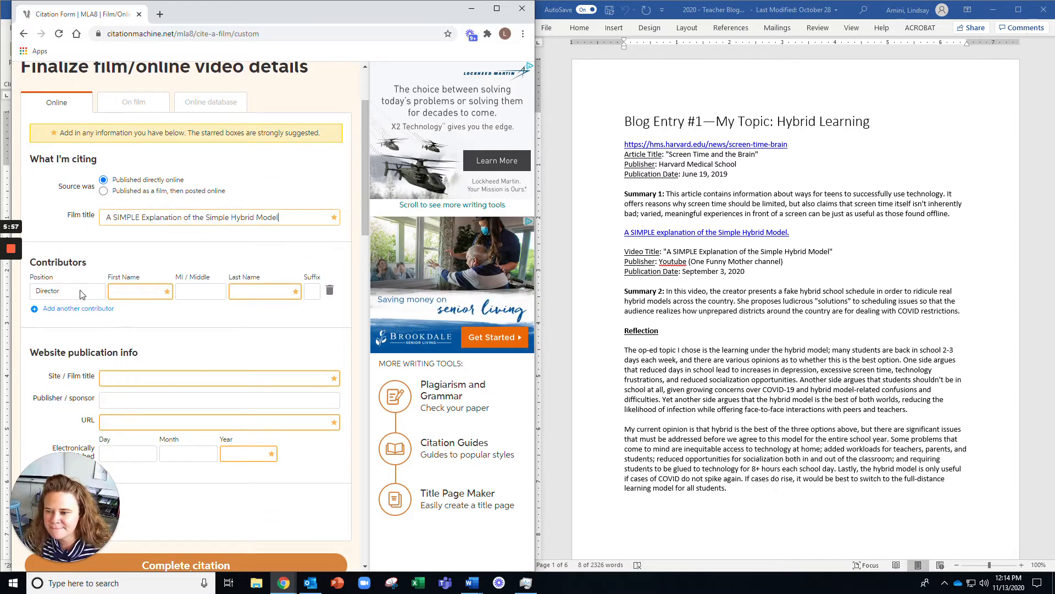
{"action": "left_click", "coordinate": [80, 289]}
{"action": "left_click", "coordinate": [80, 312]}
{"action": "left_click", "coordinate": [80, 290]}
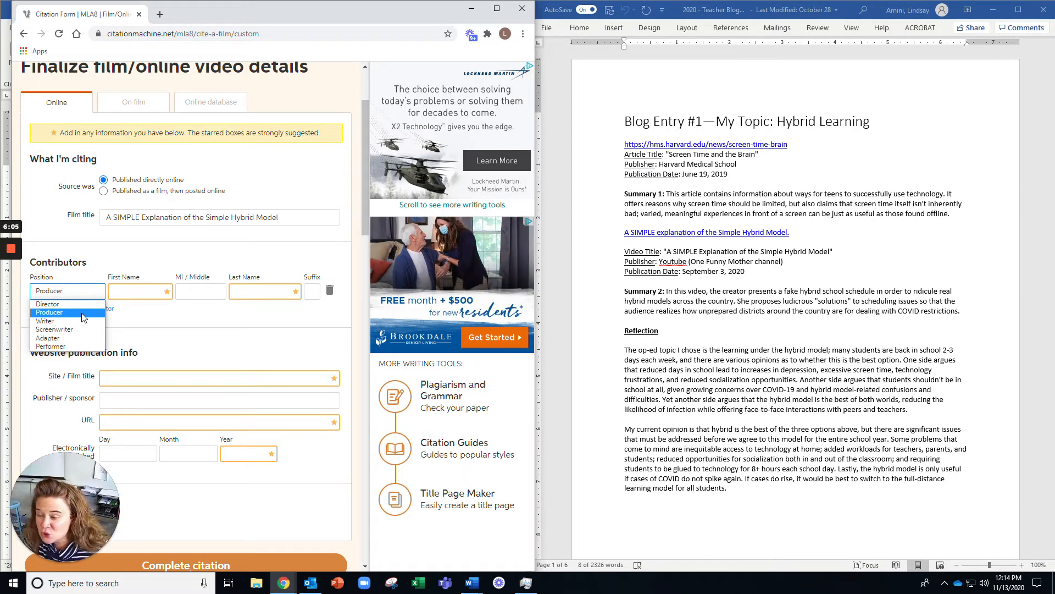
{"action": "left_click", "coordinate": [82, 316]}
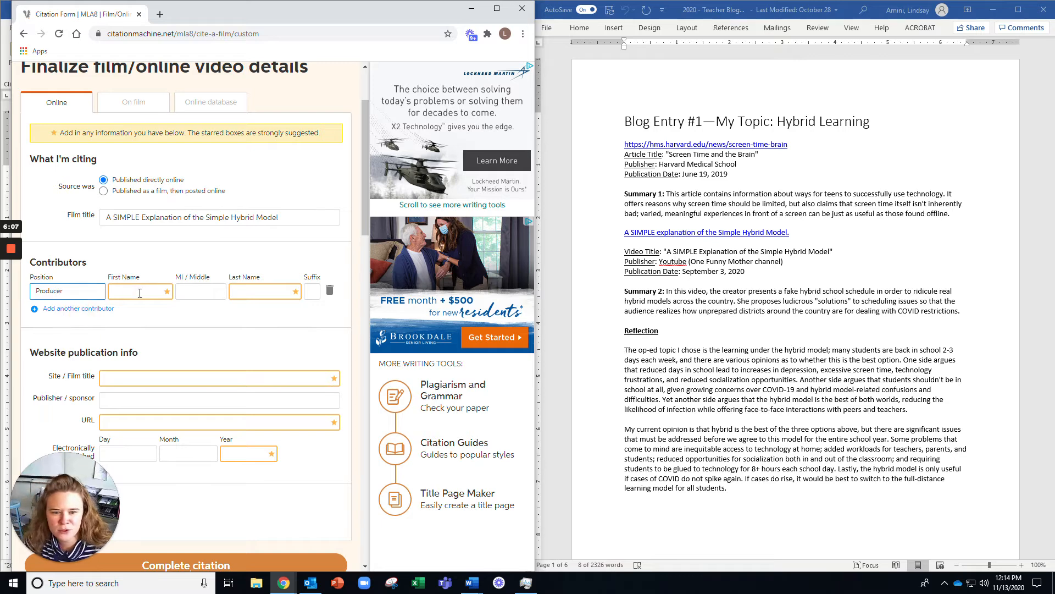
{"action": "left_click", "coordinate": [80, 297]}
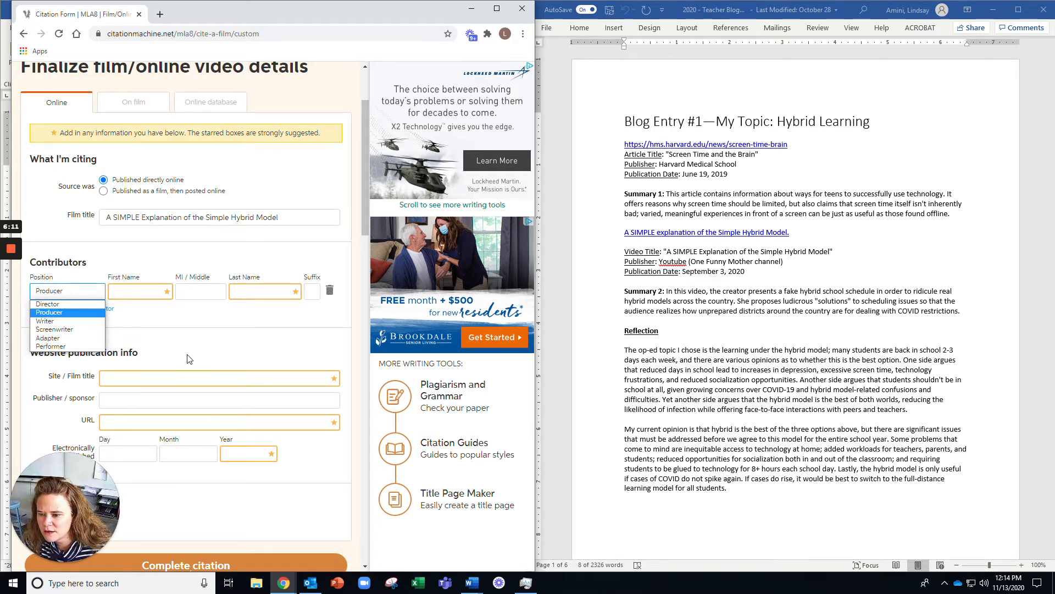
{"action": "left_click", "coordinate": [186, 338]}
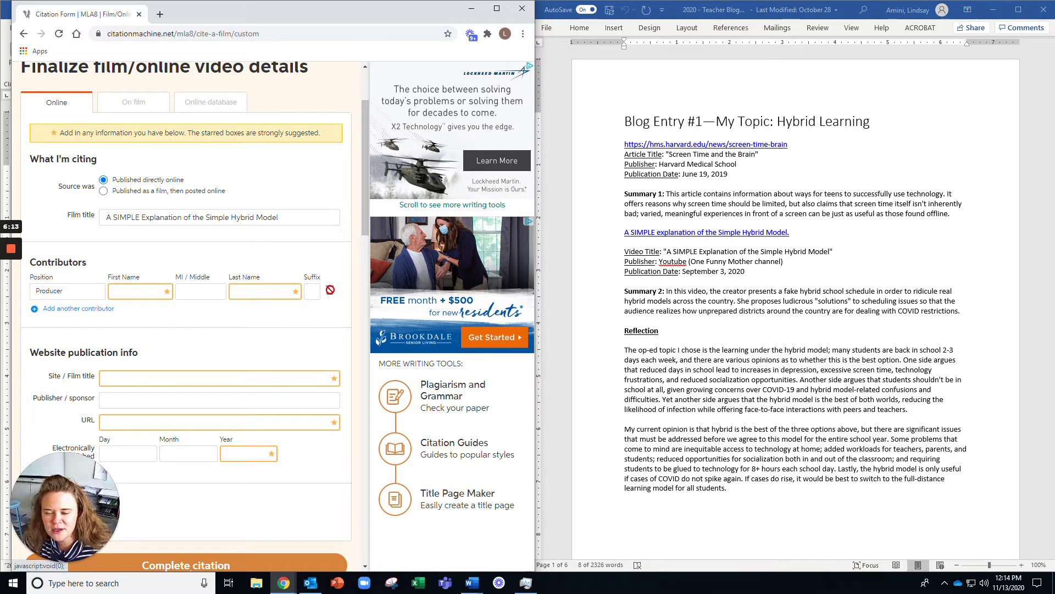
{"action": "left_click", "coordinate": [85, 292]}
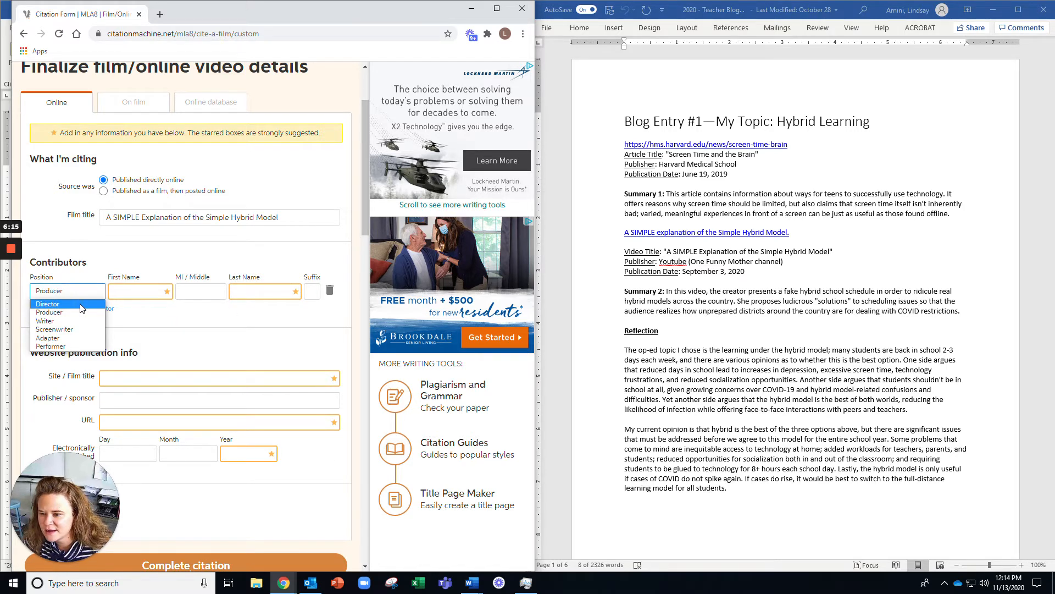
{"action": "left_click", "coordinate": [83, 308]}
Copy the video title without its quotation marks from Blog Entry #1 into the Site / Film title field
{"action": "left_click", "coordinate": [143, 383]}
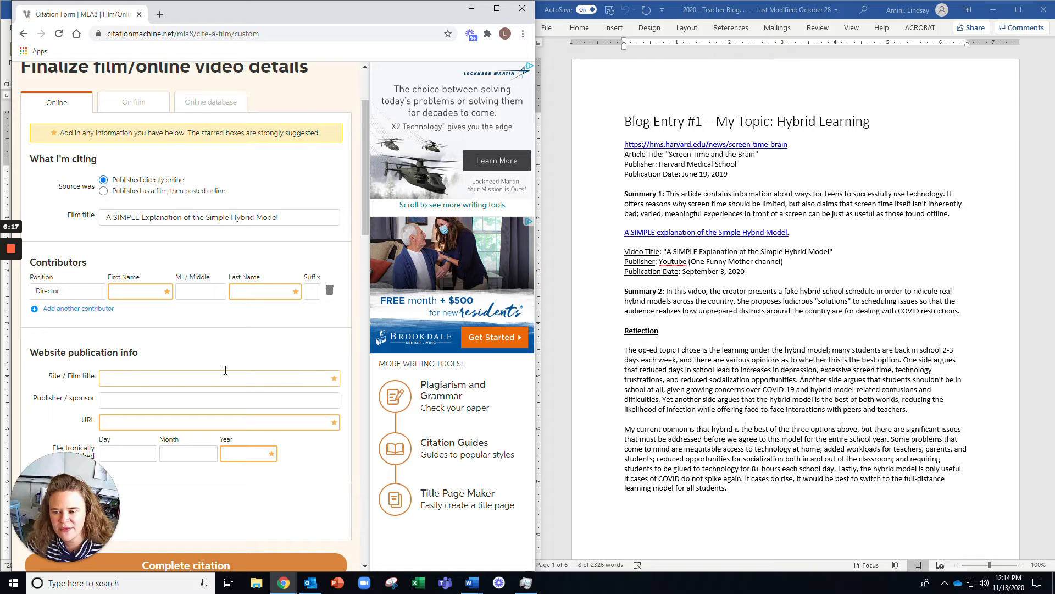
{"action": "left_click_drag", "start_coordinate": [667, 252], "coordinate": [834, 253]}
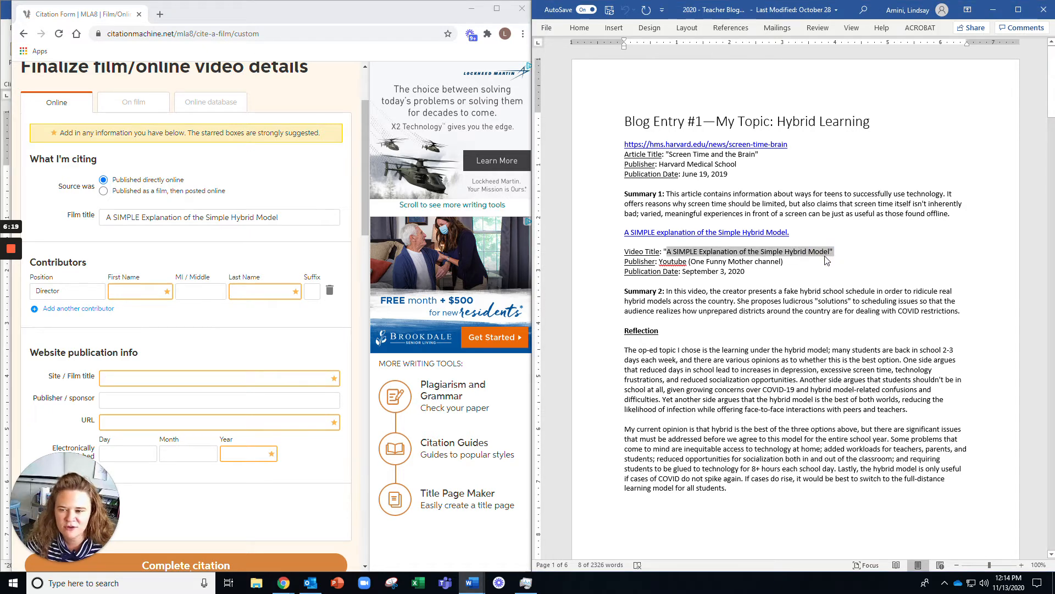
{"action": "left_click", "coordinate": [824, 252]}
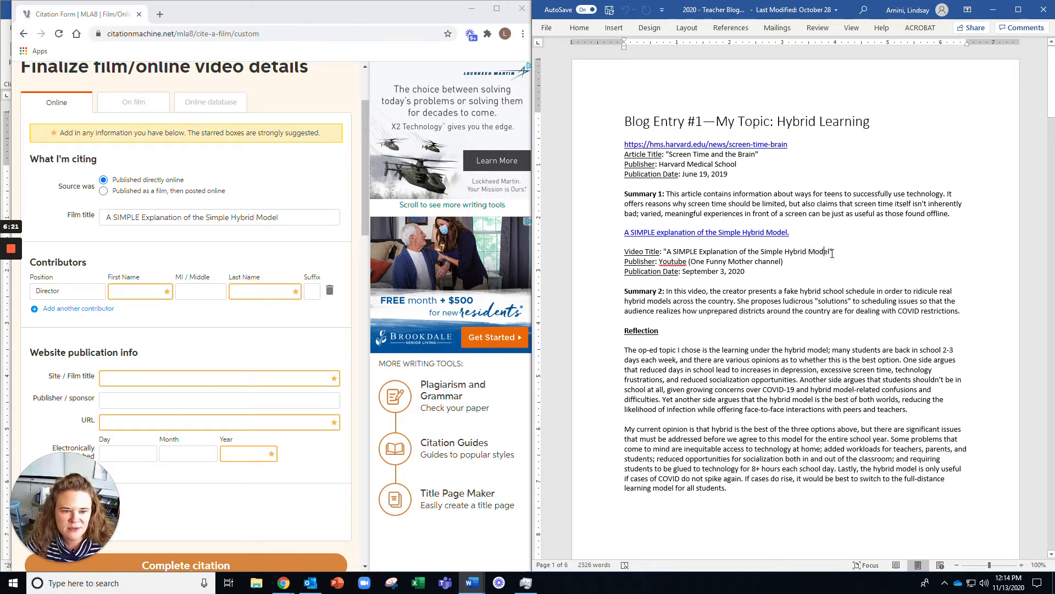
{"action": "left_click_drag", "start_coordinate": [831, 252], "coordinate": [667, 252]}
{"action": "key", "text": "ctrl+c"}
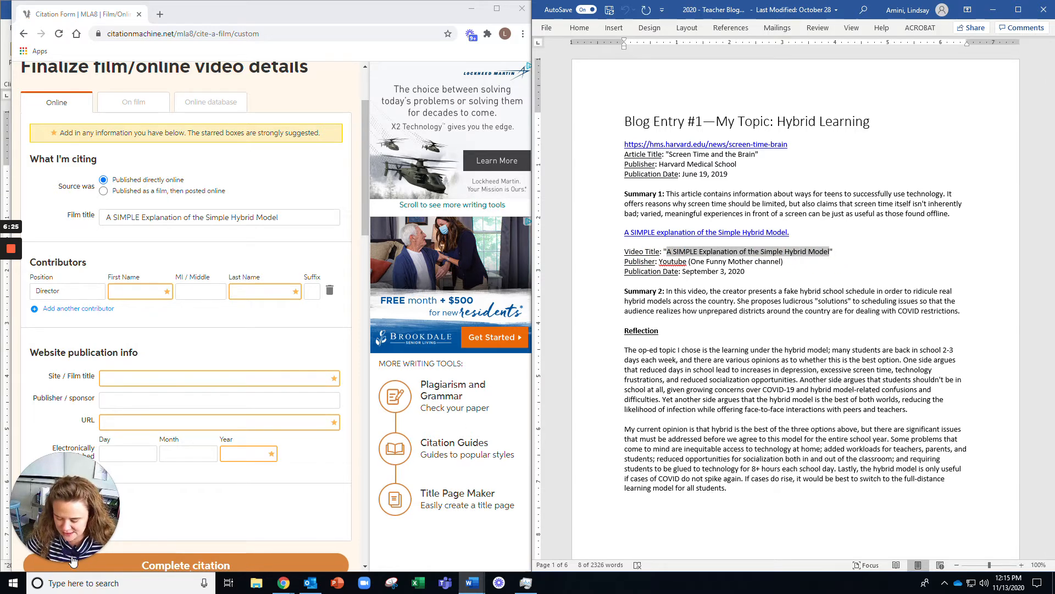
{"action": "left_click", "coordinate": [142, 378]}
{"action": "key", "text": "ctrl+v"}
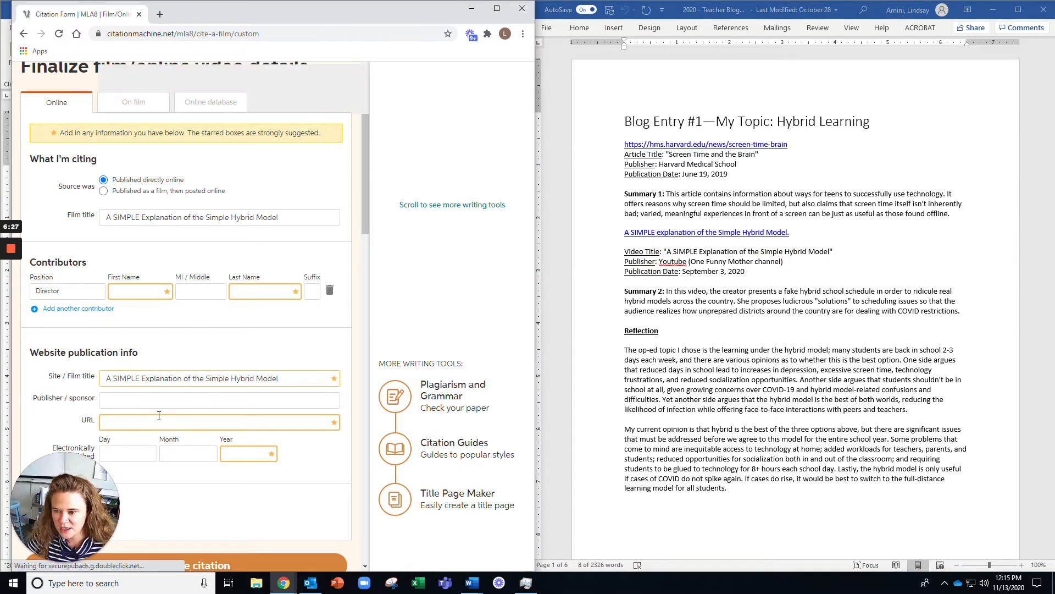
Copy "One Funny Mother channel" from Blog Entry #1 into the Publisher / sponsor field
{"action": "left_click", "coordinate": [156, 400]}
{"action": "left_click", "coordinate": [769, 279]}
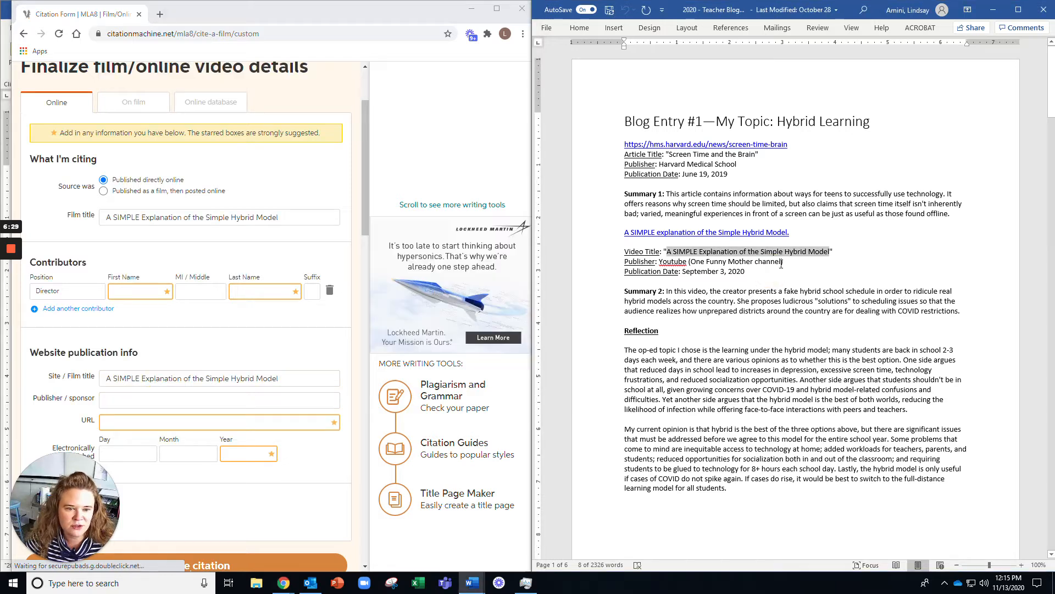
{"action": "left_click_drag", "start_coordinate": [780, 262], "coordinate": [691, 262]}
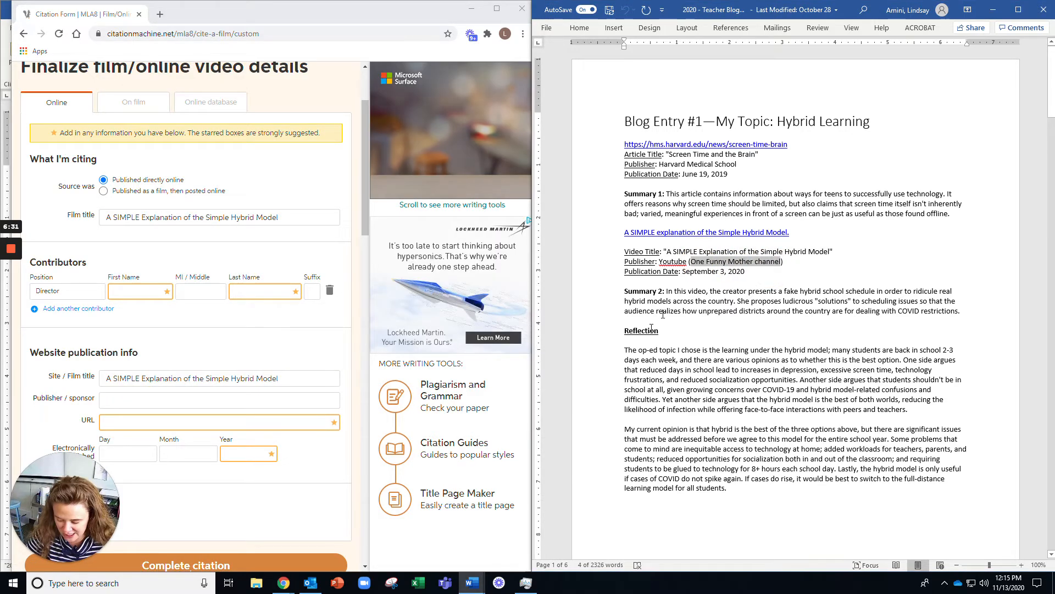
{"action": "key", "text": "ctrl+c"}
{"action": "left_click", "coordinate": [257, 400]}
{"action": "key", "text": "ctrl+v"}
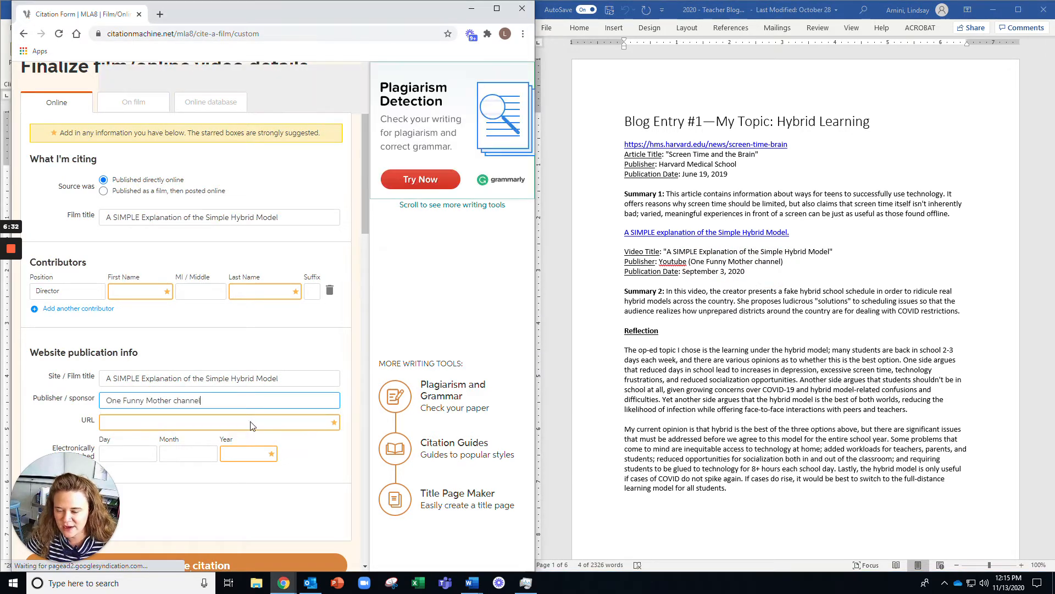
Copy the YouTube URL from the video linked in Blog Entry #1 into the citation's URL field
{"action": "left_click", "coordinate": [745, 229]}
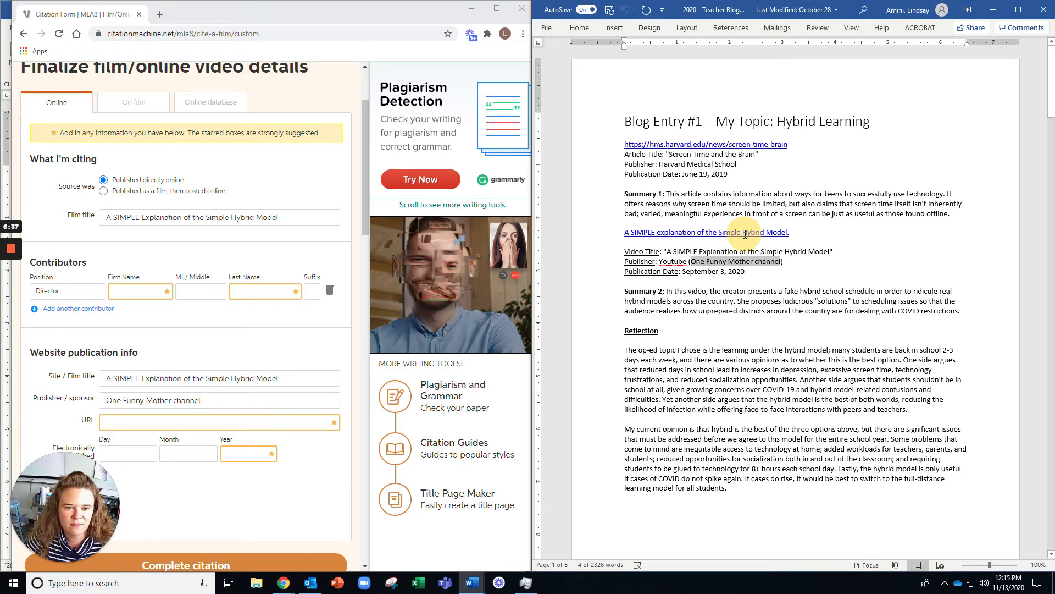
{"action": "left_click", "coordinate": [711, 231]}
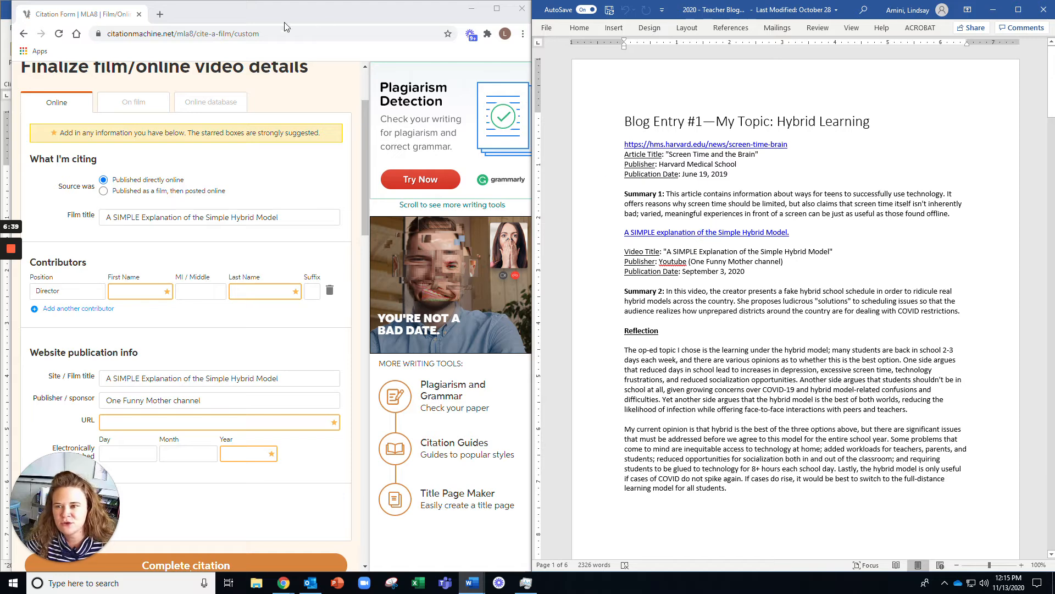
{"action": "left_click", "coordinate": [203, 32]}
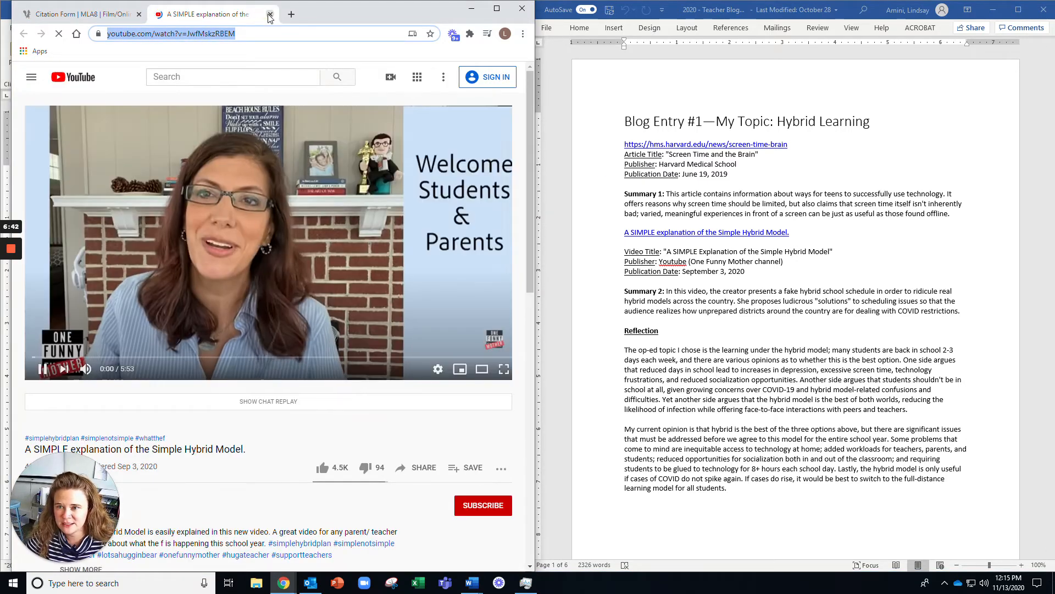
{"action": "left_click", "coordinate": [270, 14]}
{"action": "left_click", "coordinate": [163, 423]}
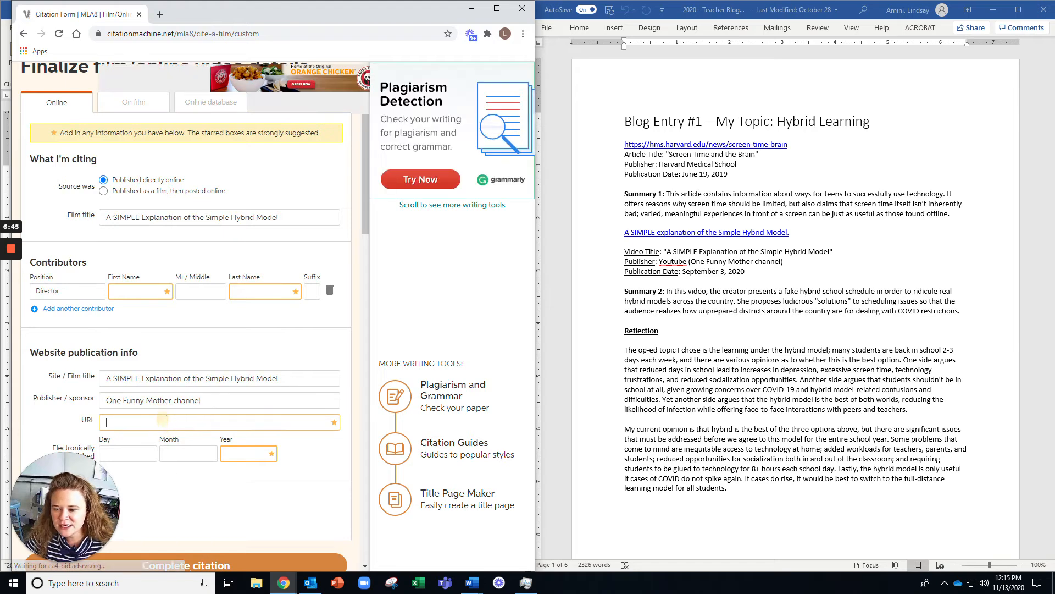
{"action": "key", "text": "ctrl+v"}
Set the video citation's electronic publication date to 13 November 2020
{"action": "scroll", "coordinate": [126, 357], "scroll_direction": "down", "scroll_amount": 3}
{"action": "left_click", "coordinate": [134, 286]}
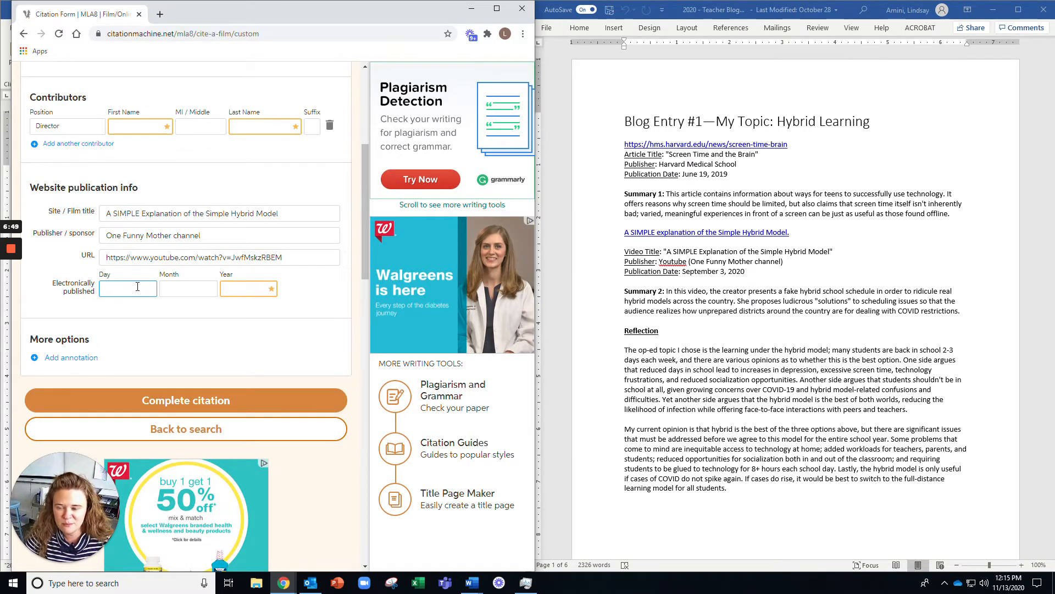
{"action": "left_click", "coordinate": [190, 290]}
{"action": "key", "text": "n"}
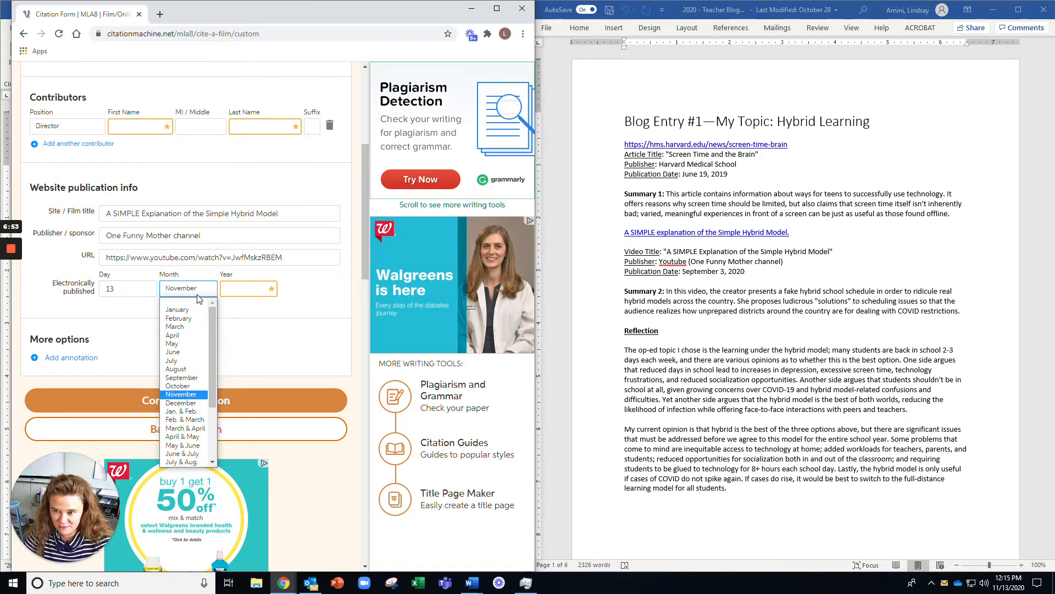
{"action": "left_click", "coordinate": [192, 395]}
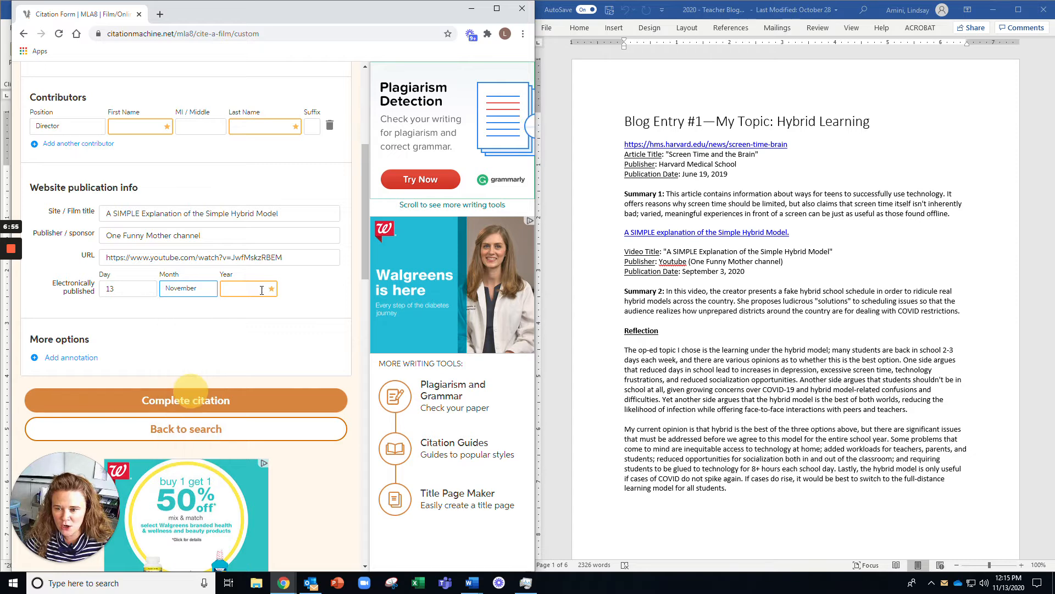
{"action": "left_click", "coordinate": [257, 290]}
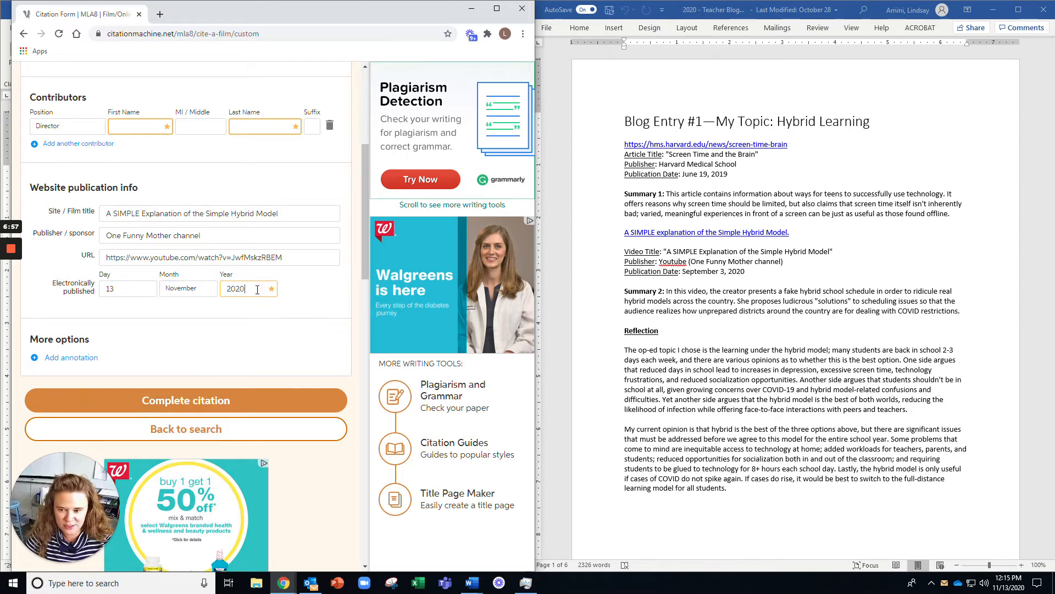
Complete the video citation by viewing the free sponsored message, and mute the site while the ad plays
{"action": "left_click", "coordinate": [218, 400]}
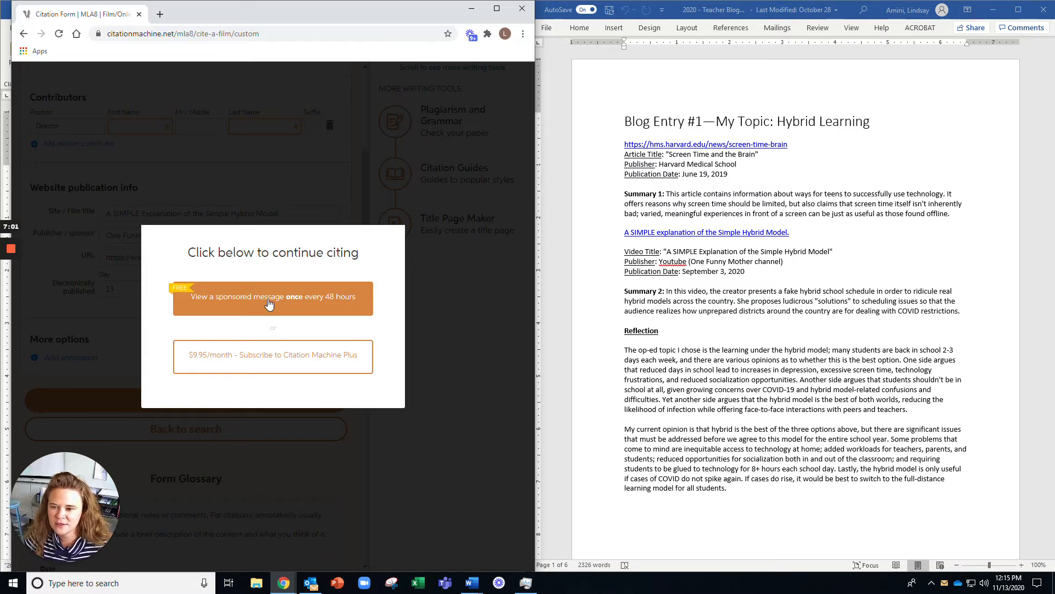
{"action": "left_click", "coordinate": [269, 302]}
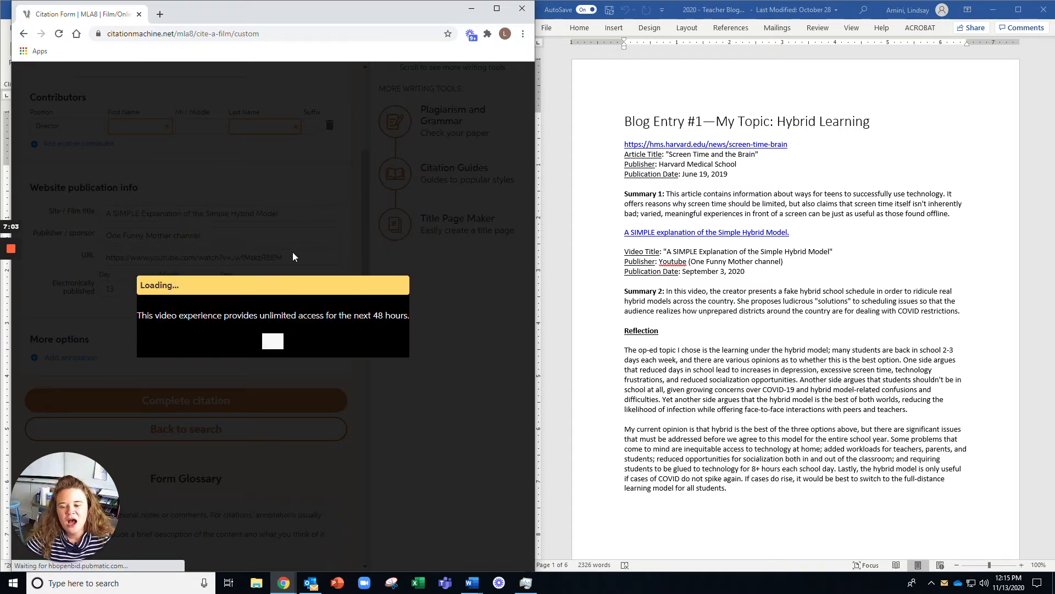
{"action": "right_click", "coordinate": [102, 18]}
{"action": "left_click", "coordinate": [162, 105]}
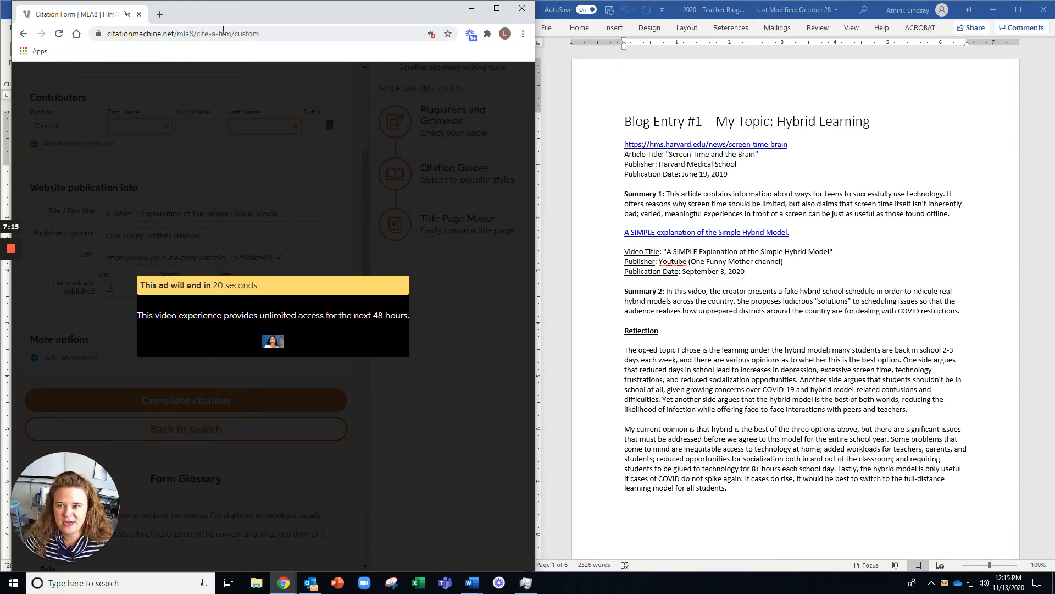
Search Google Images for "works cited page" in a separate tab and preview the Writing Commons MLA formatting example
{"action": "left_click", "coordinate": [160, 13]}
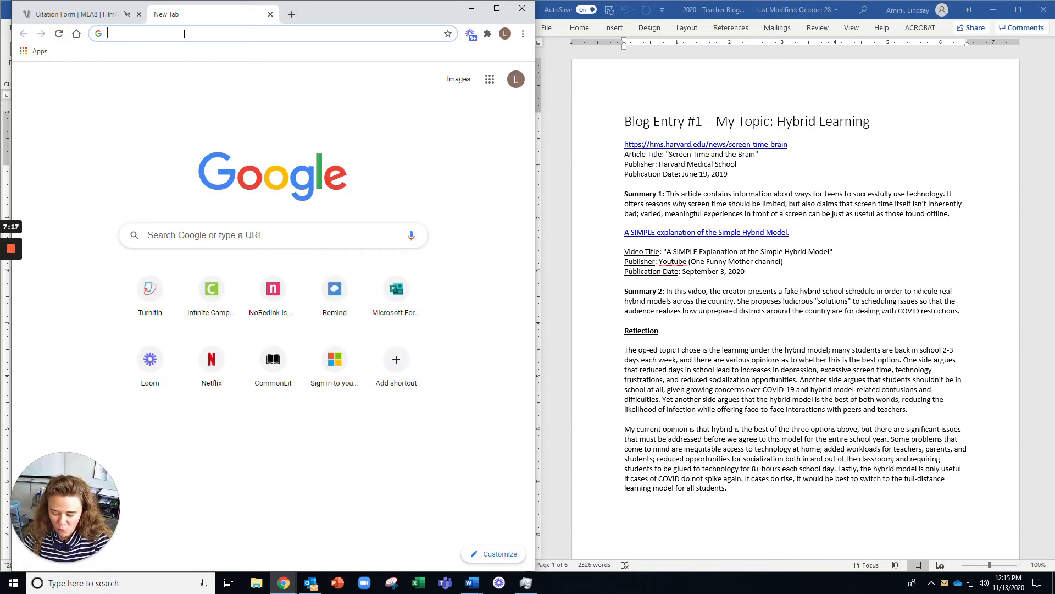
{"action": "type", "text": "works c"}
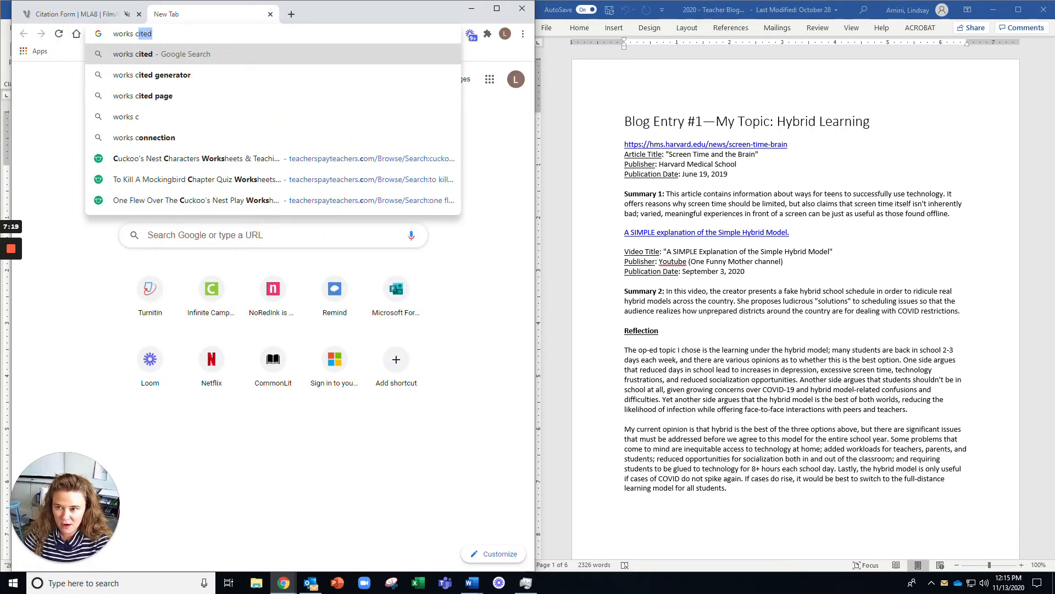
{"action": "key", "text": "Down"}
{"action": "key", "text": "Down"}
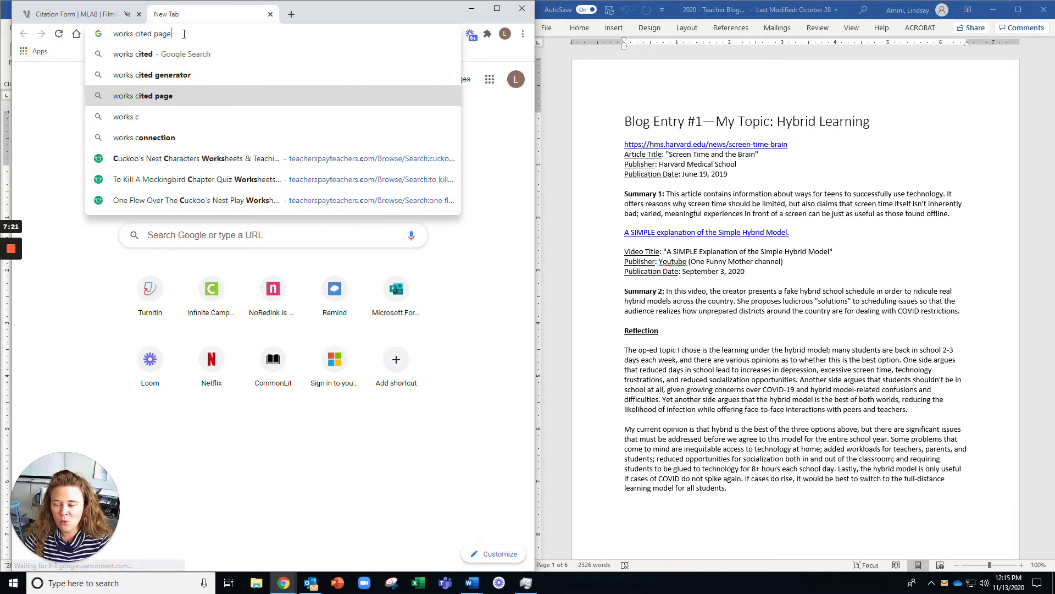
{"action": "key", "text": "Return"}
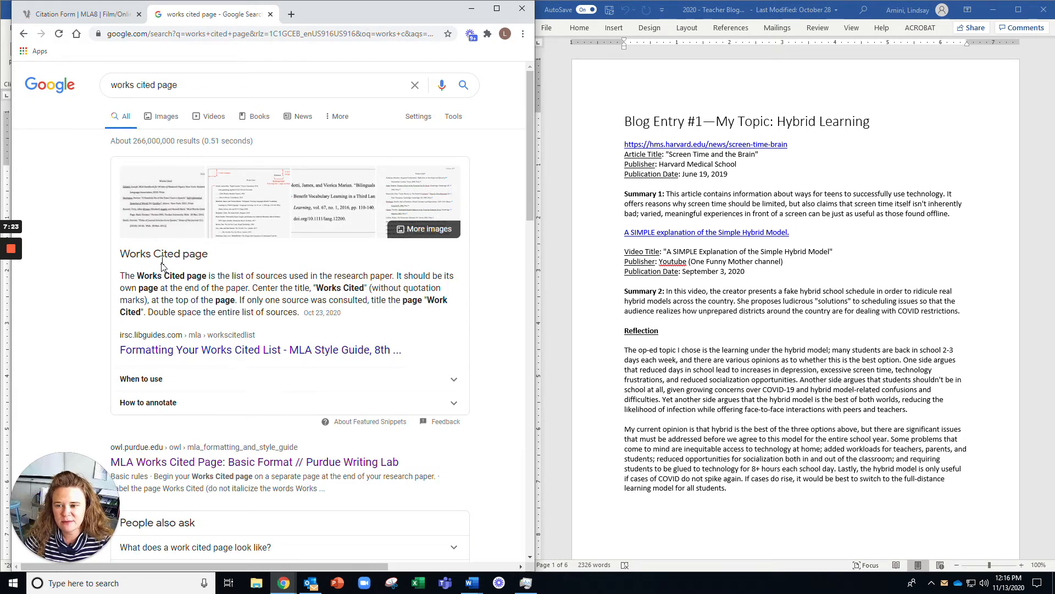
{"action": "left_click", "coordinate": [160, 119]}
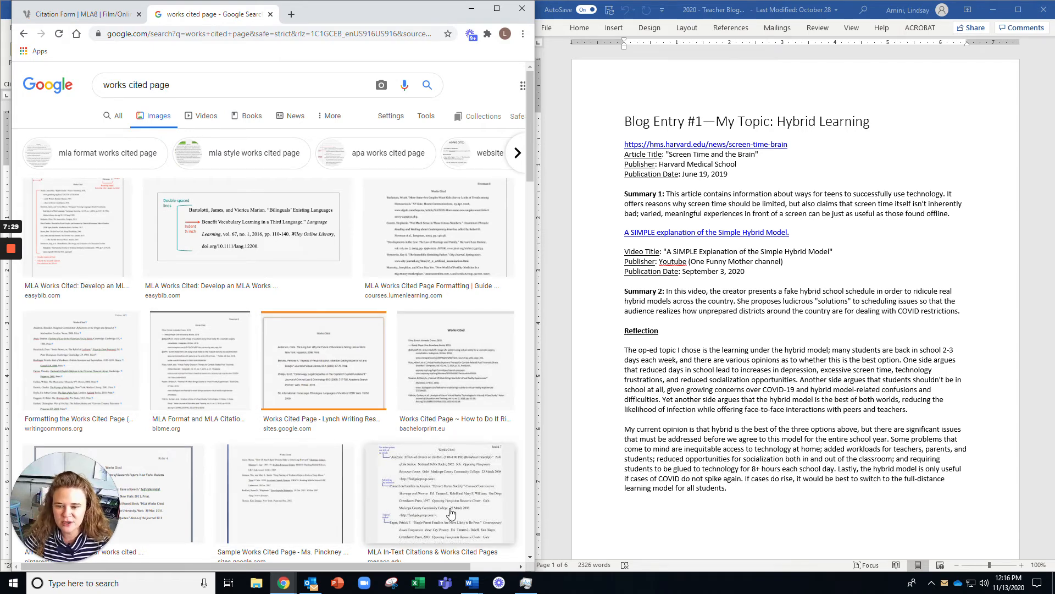
{"action": "left_click", "coordinate": [79, 371]}
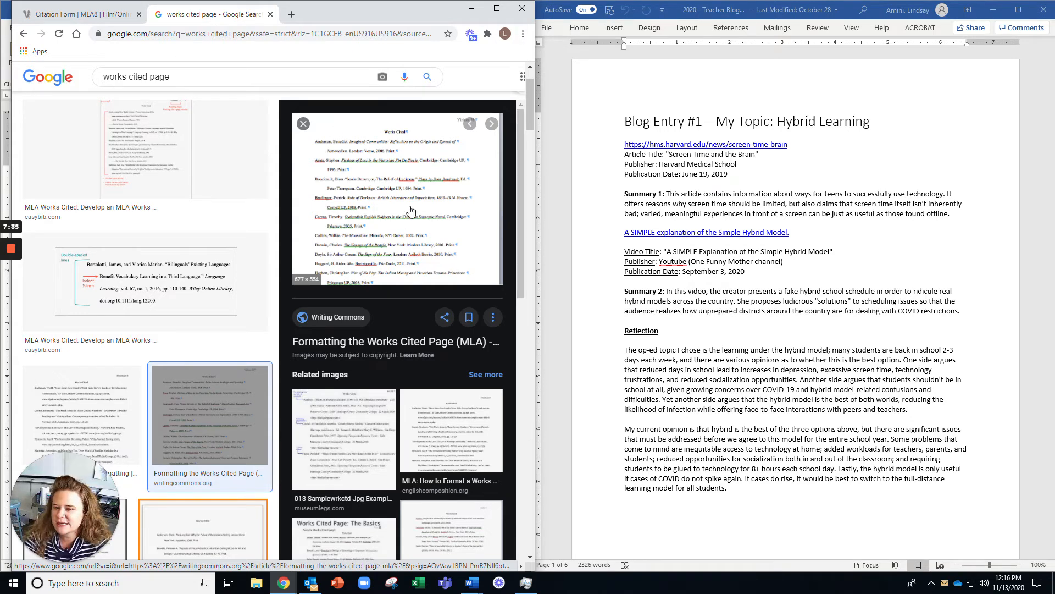
Return to the citation list, review the video citation flagged for missing info and submit it as an update
{"action": "left_click", "coordinate": [64, 12]}
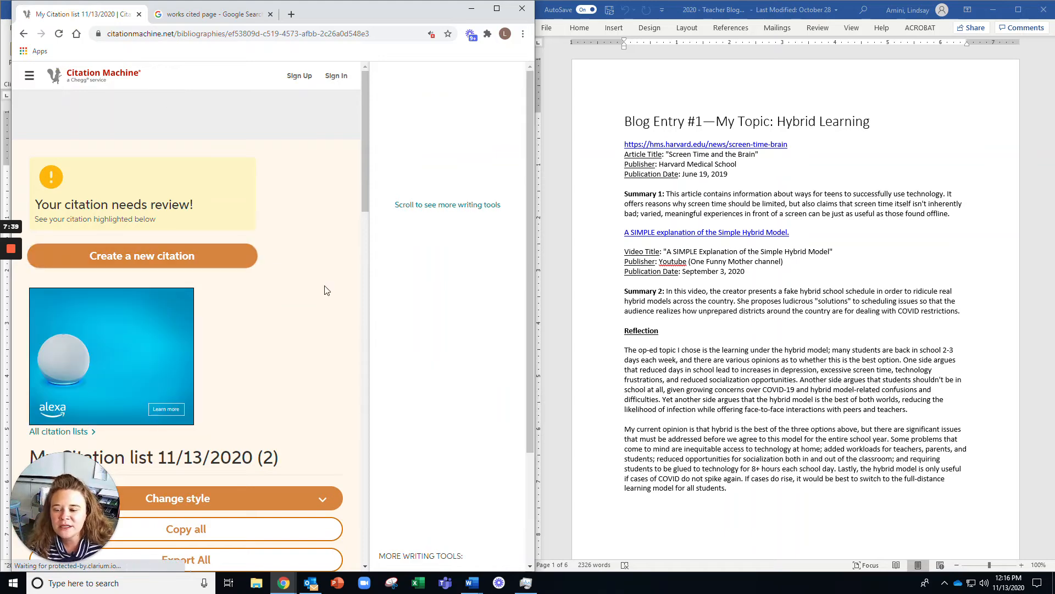
{"action": "scroll", "coordinate": [310, 310], "scroll_direction": "down", "scroll_amount": 5}
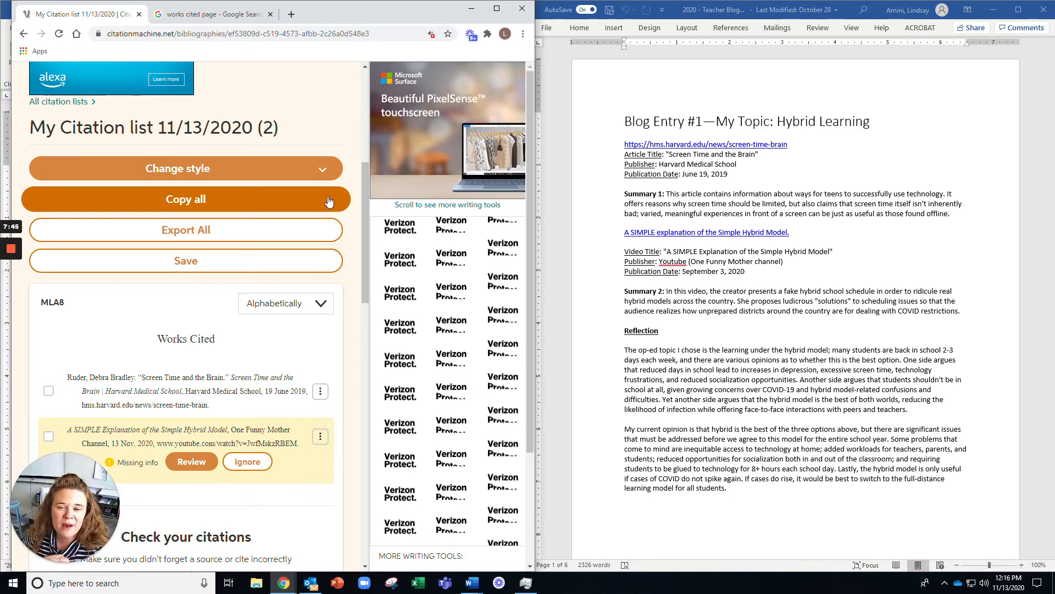
{"action": "mouse_move", "coordinate": [236, 401]}
{"action": "scroll", "coordinate": [236, 402], "scroll_direction": "down", "scroll_amount": 2}
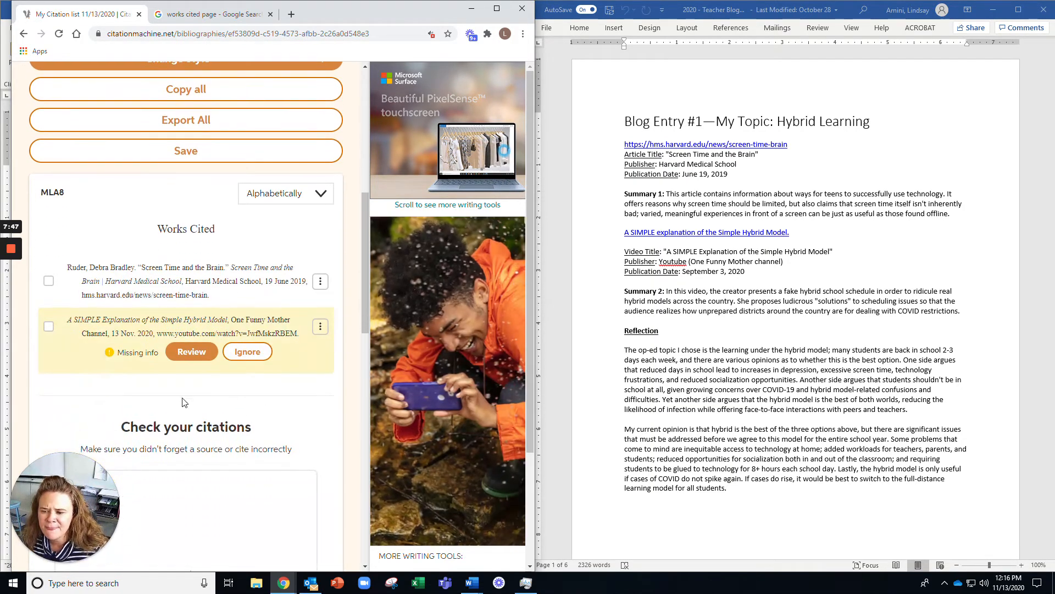
{"action": "left_click", "coordinate": [193, 352]}
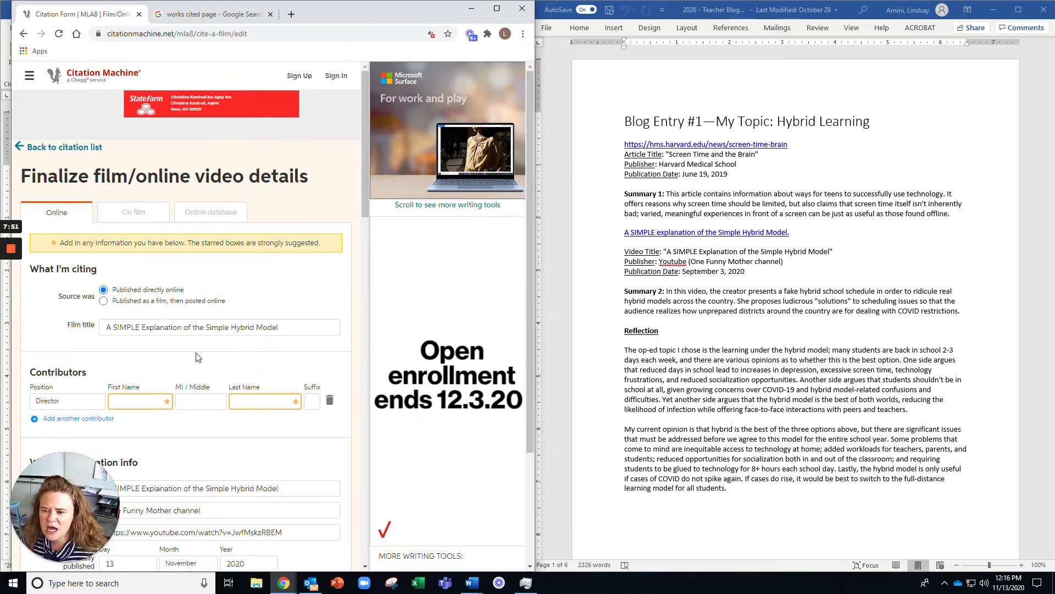
{"action": "scroll", "coordinate": [181, 329], "scroll_direction": "down", "scroll_amount": 2}
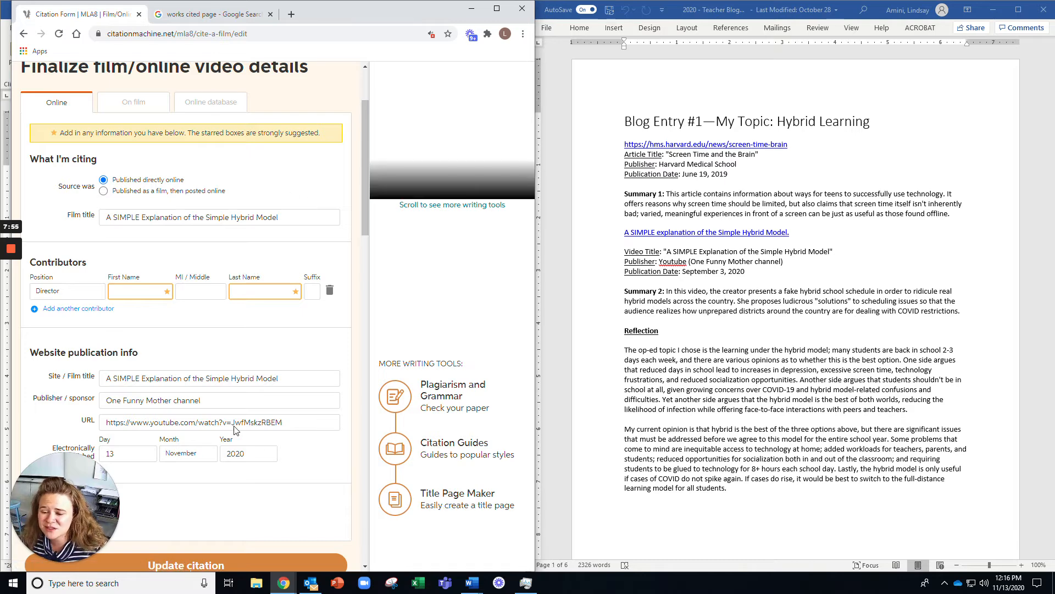
{"action": "scroll", "coordinate": [235, 431], "scroll_direction": "down", "scroll_amount": 3}
{"action": "left_click", "coordinate": [197, 396]}
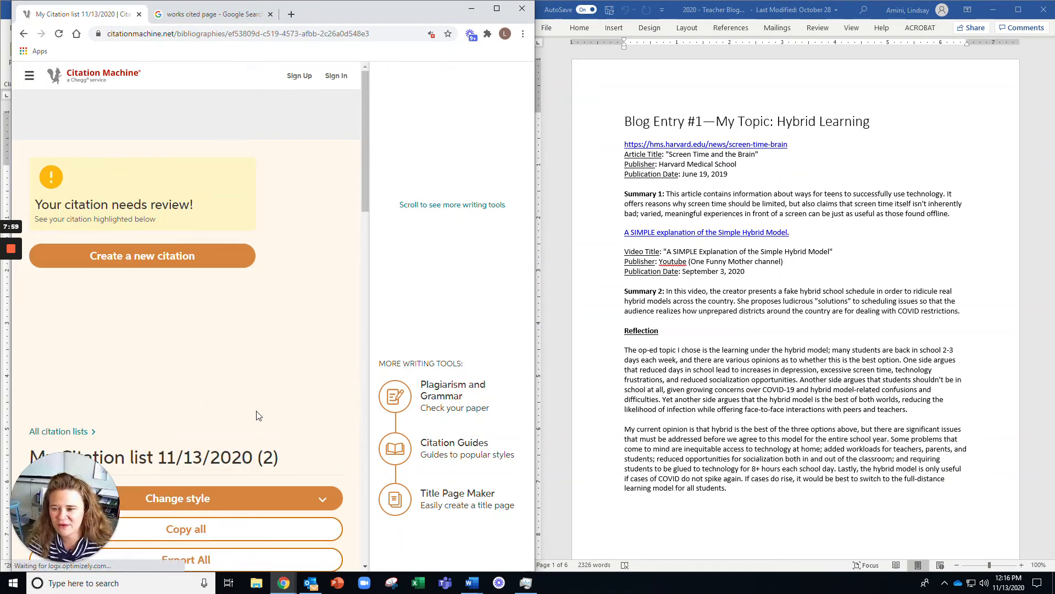
Examine the entries of the MLA8 Works Cited list and their alphabetical order from beginning to end
{"action": "scroll", "coordinate": [259, 415], "scroll_direction": "down", "scroll_amount": 8}
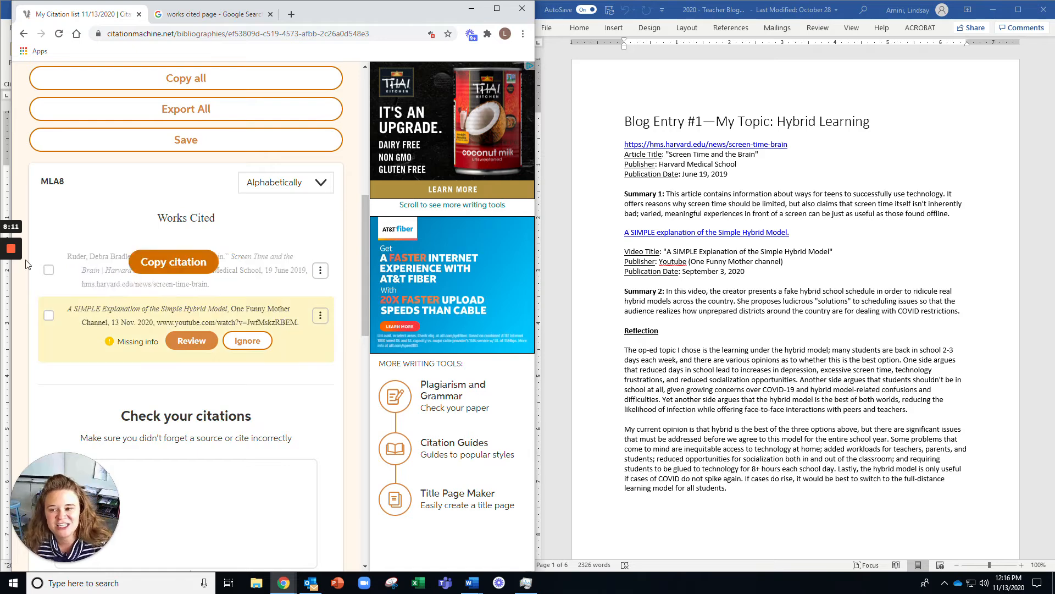
{"action": "mouse_move", "coordinate": [3, 271]}
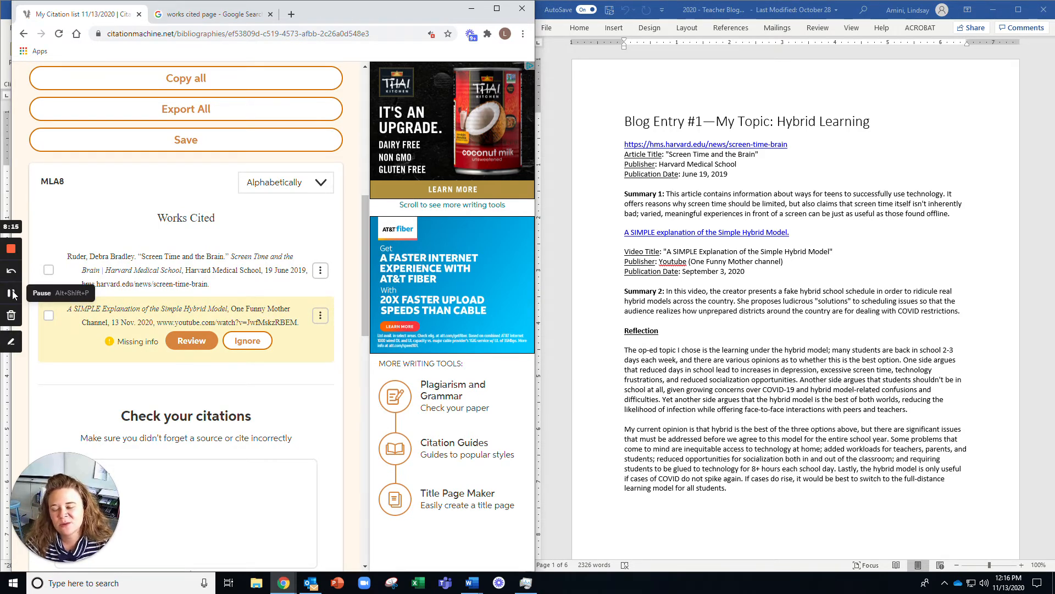
{"action": "left_click", "coordinate": [14, 295]}
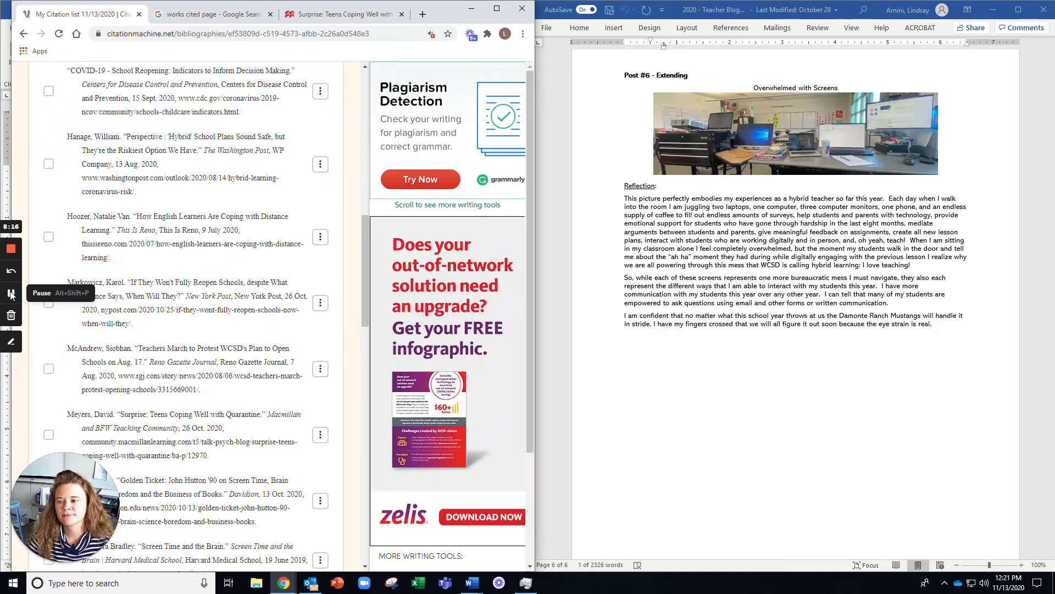
{"action": "scroll", "coordinate": [256, 314], "scroll_direction": "up", "scroll_amount": 3}
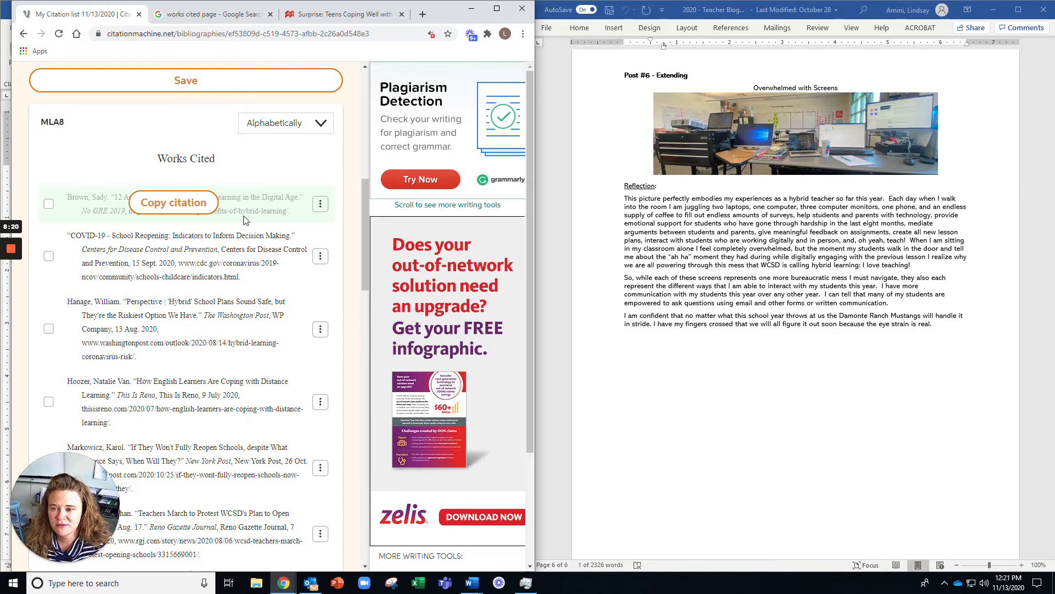
{"action": "scroll", "coordinate": [249, 460], "scroll_direction": "down", "scroll_amount": 1}
{"action": "scroll", "coordinate": [247, 459], "scroll_direction": "down", "scroll_amount": 5}
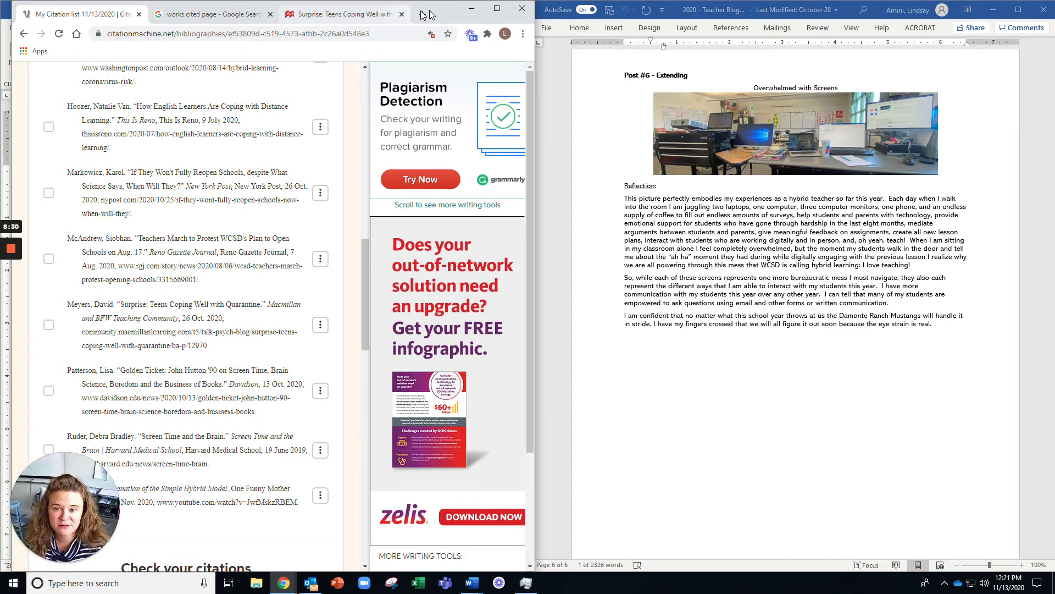
{"action": "scroll", "coordinate": [213, 318], "scroll_direction": "down", "scroll_amount": 2}
{"action": "scroll", "coordinate": [177, 382], "scroll_direction": "up", "scroll_amount": 10}
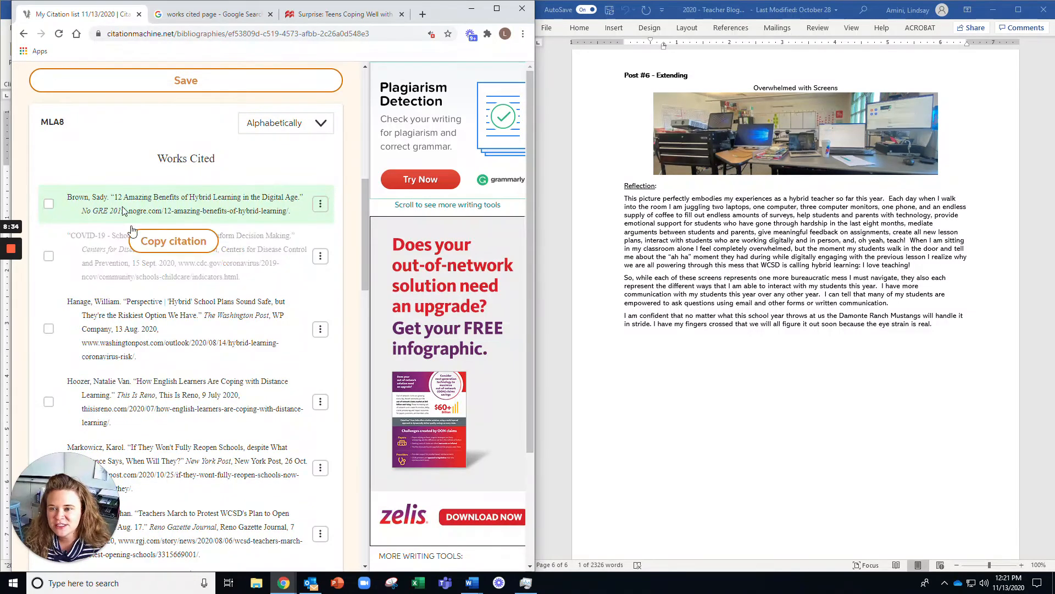
Copy all citations from the list and paste them below the Works Cited heading in the Word document, keeping the source formatting
{"action": "scroll", "coordinate": [215, 187], "scroll_direction": "up", "scroll_amount": 2}
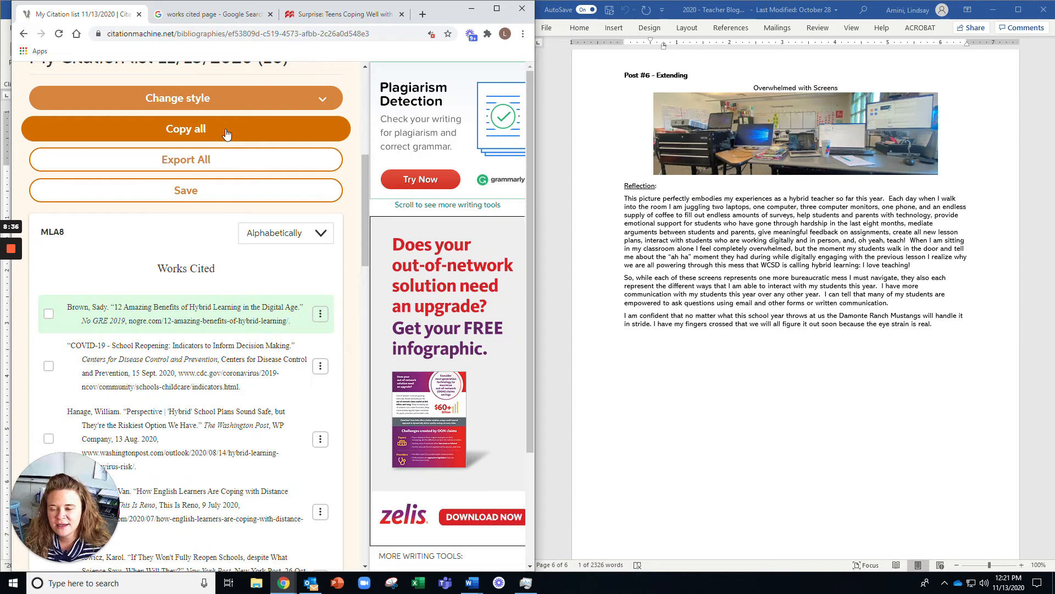
{"action": "left_click", "coordinate": [226, 130]}
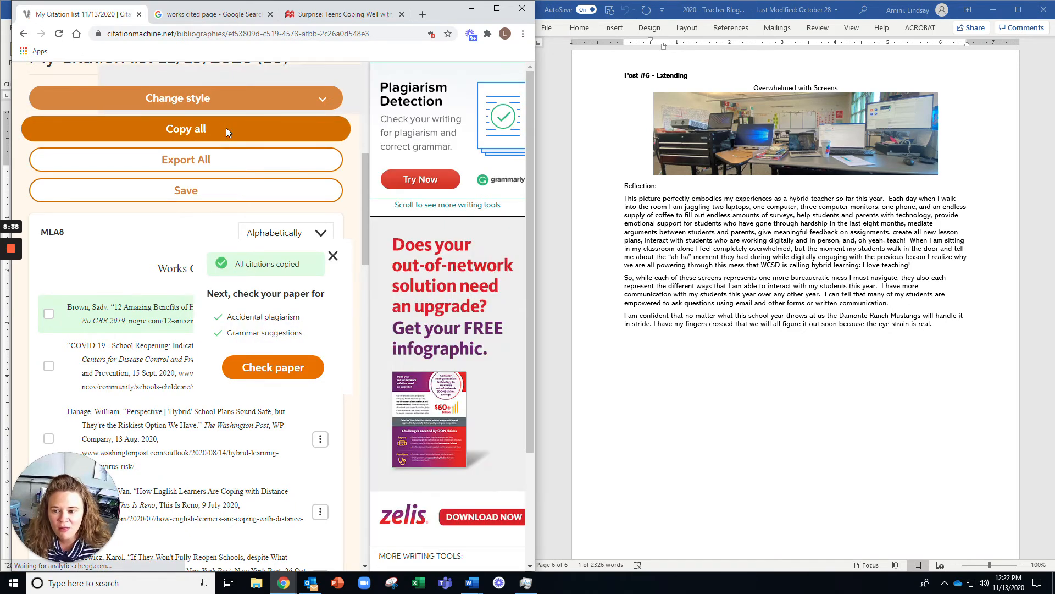
{"action": "left_click_drag", "start_coordinate": [446, 14], "coordinate": [956, 31]}
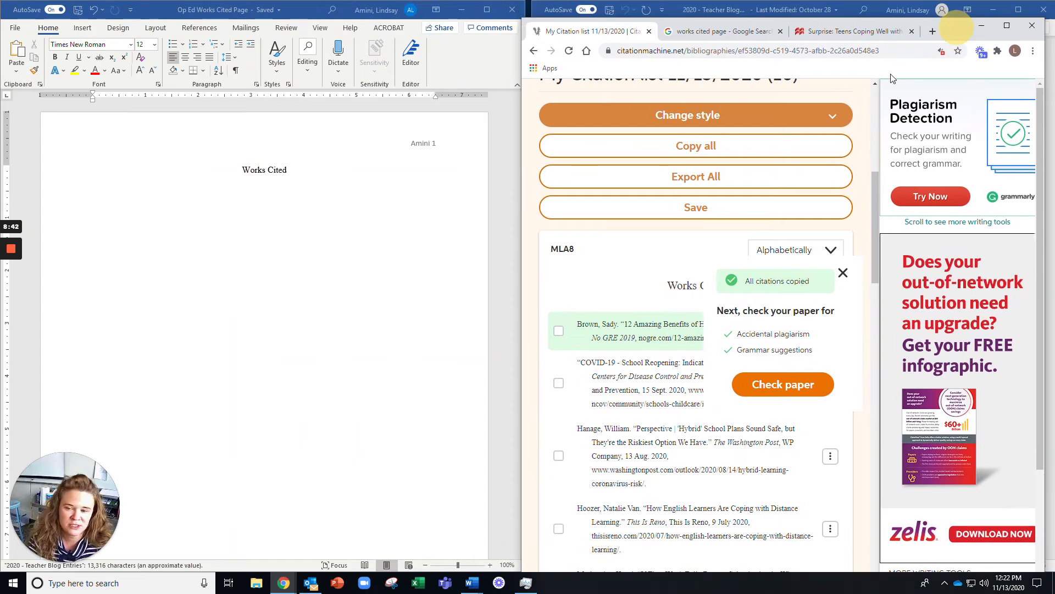
{"action": "left_click", "coordinate": [314, 206]}
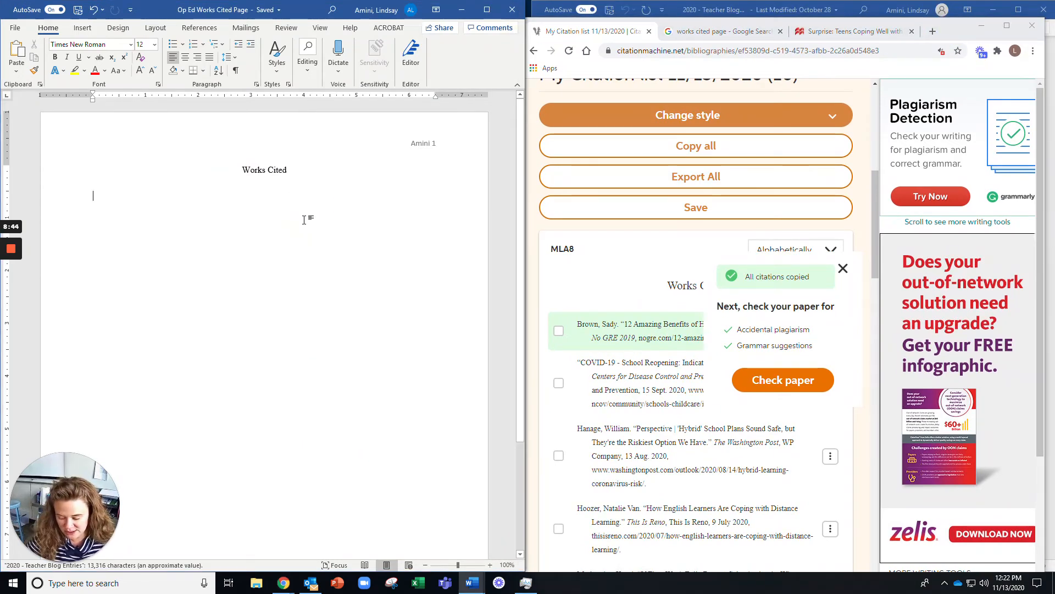
{"action": "right_click", "coordinate": [93, 193]}
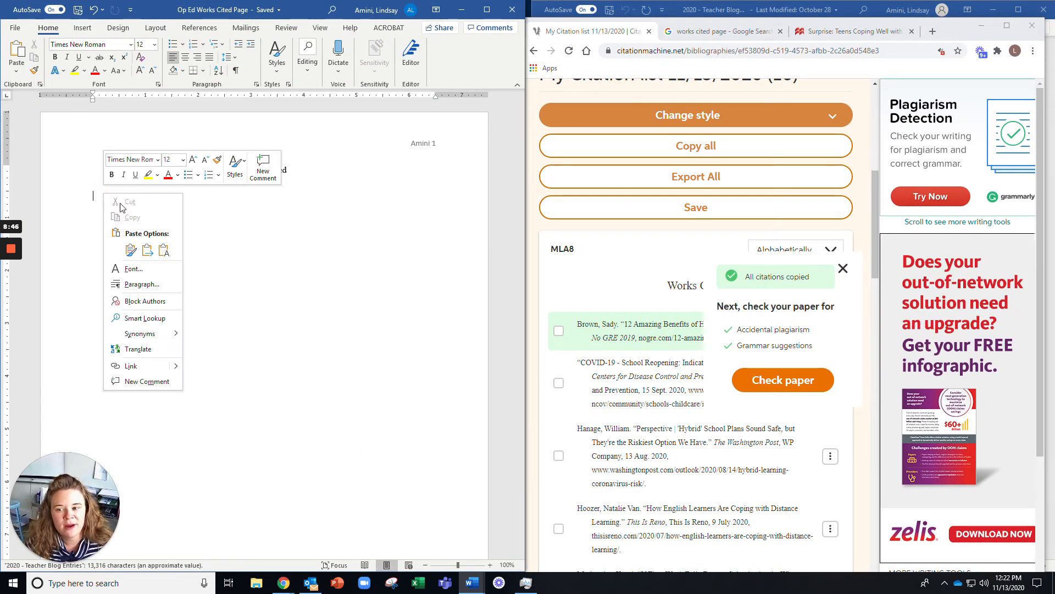
{"action": "left_click", "coordinate": [131, 251]}
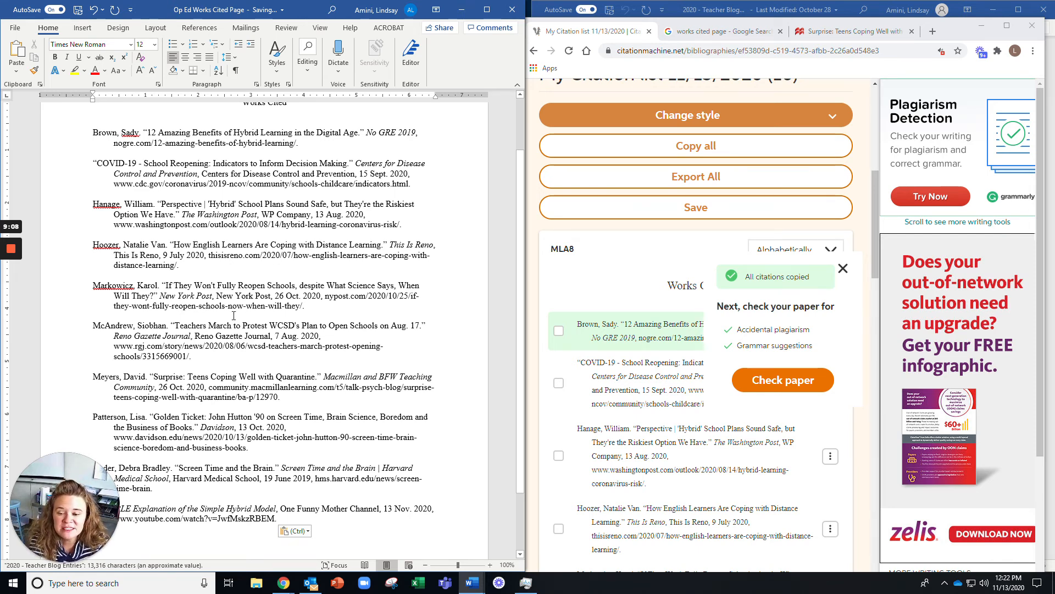
Set the line spacing of the Works Cited heading and all pasted citations to 2.0
{"action": "left_click_drag", "start_coordinate": [281, 517], "coordinate": [75, 108]}
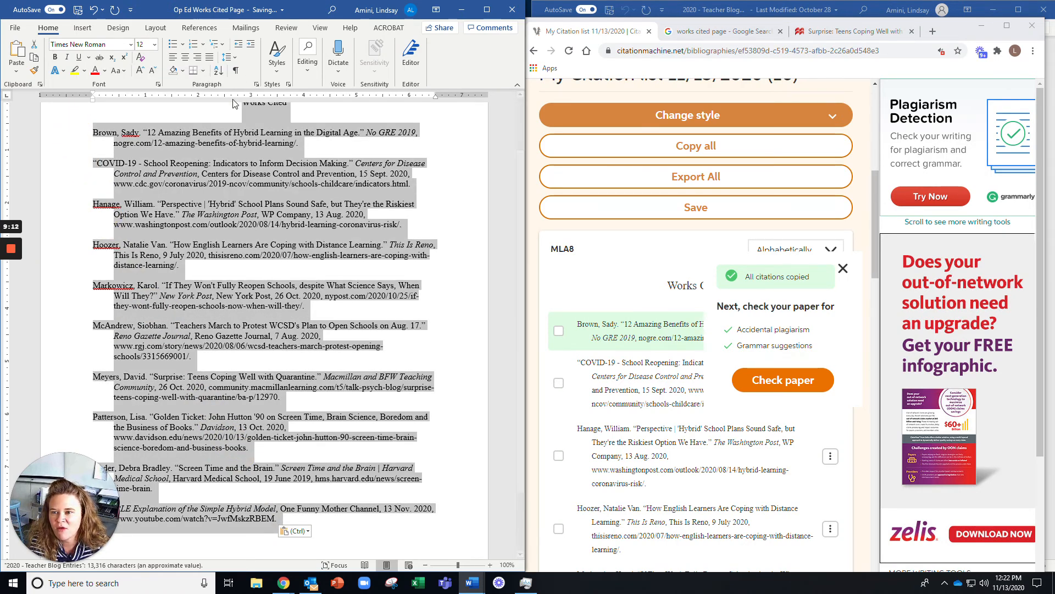
{"action": "left_click", "coordinate": [237, 58]}
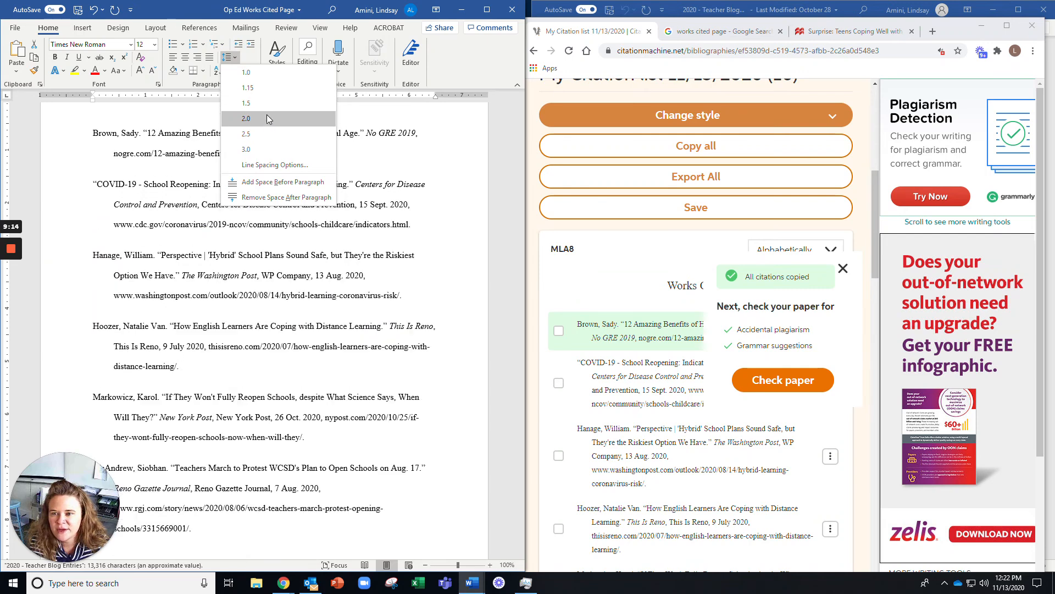
{"action": "left_click", "coordinate": [268, 117]}
Apply double line spacing and a special hanging indent of 0.5" to the selected Works Cited heading and all citations
{"action": "scroll", "coordinate": [266, 299], "scroll_direction": "down", "scroll_amount": 10}
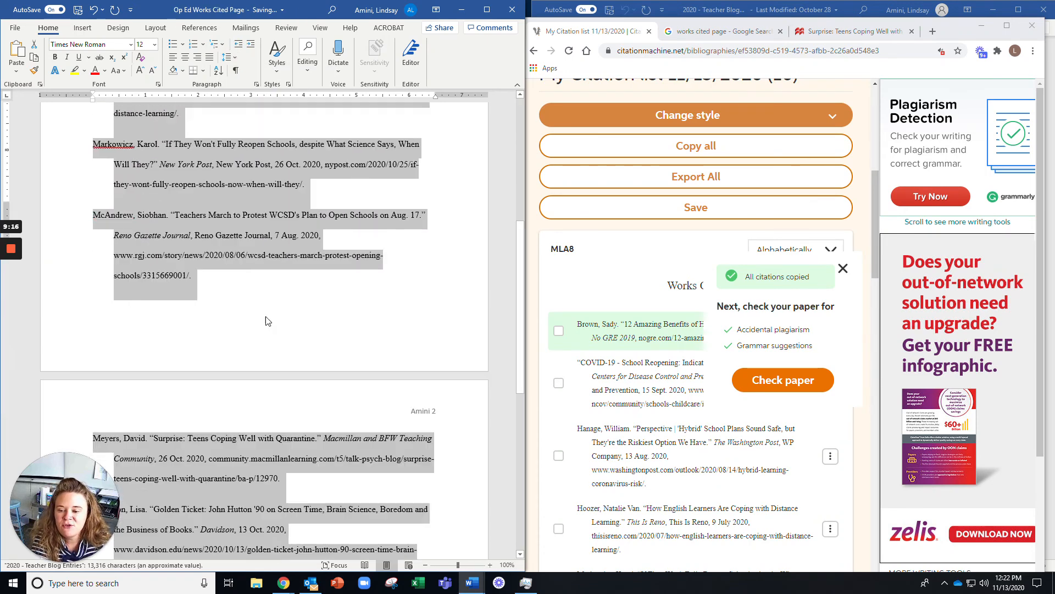
{"action": "left_click", "coordinate": [256, 84]}
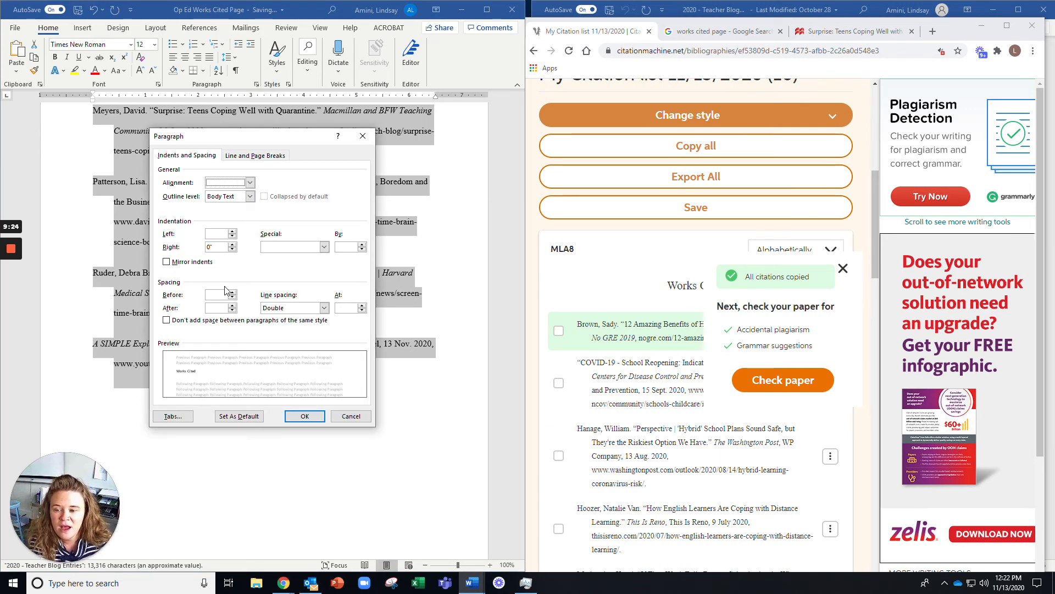
{"action": "left_click", "coordinate": [324, 308]}
{"action": "left_click", "coordinate": [290, 275]}
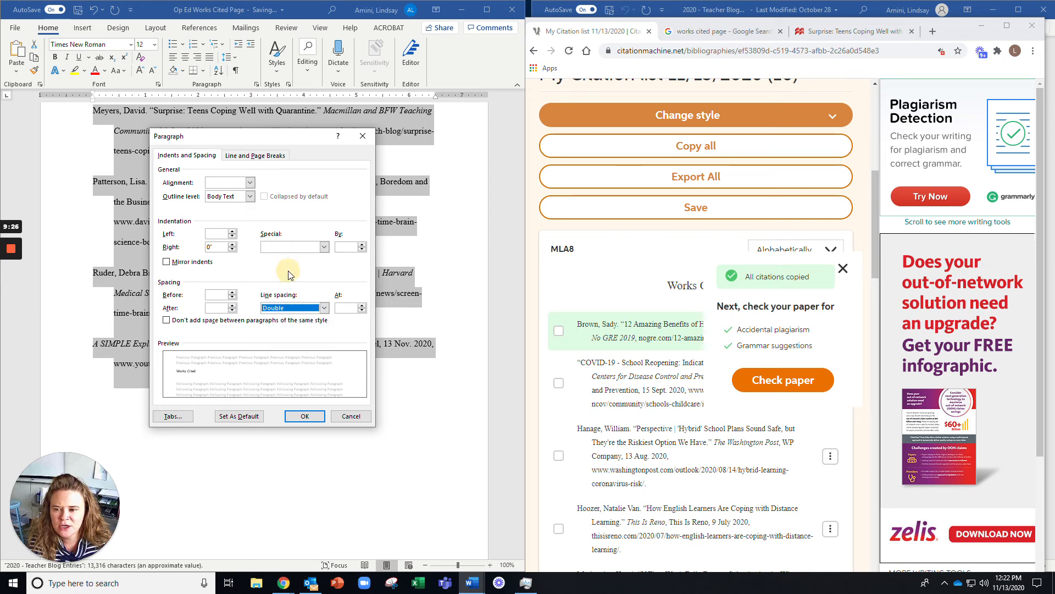
{"action": "left_click", "coordinate": [306, 247]}
{"action": "left_click", "coordinate": [301, 271]}
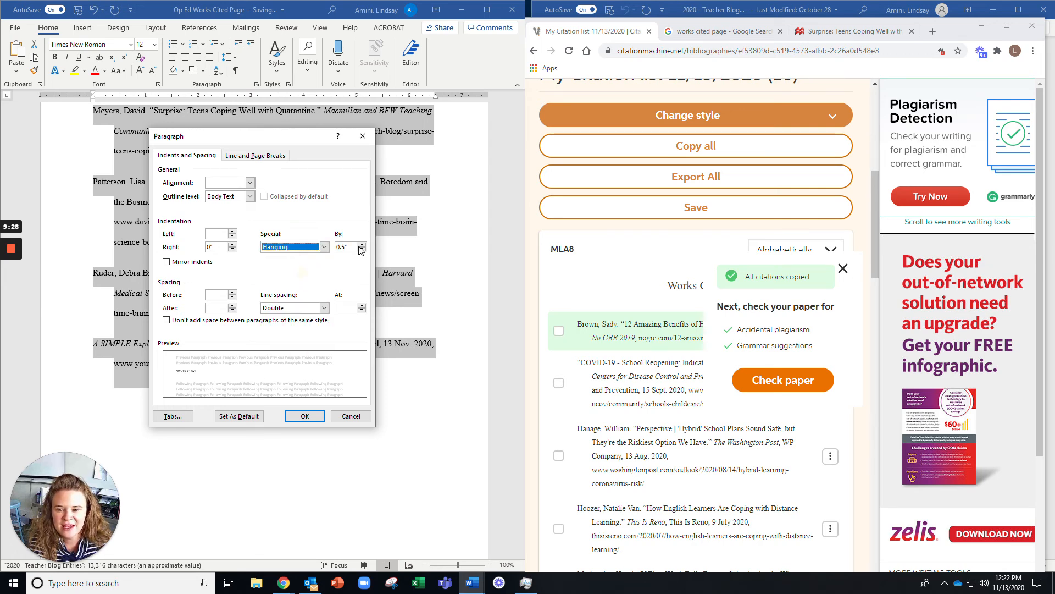
{"action": "left_click", "coordinate": [305, 417]}
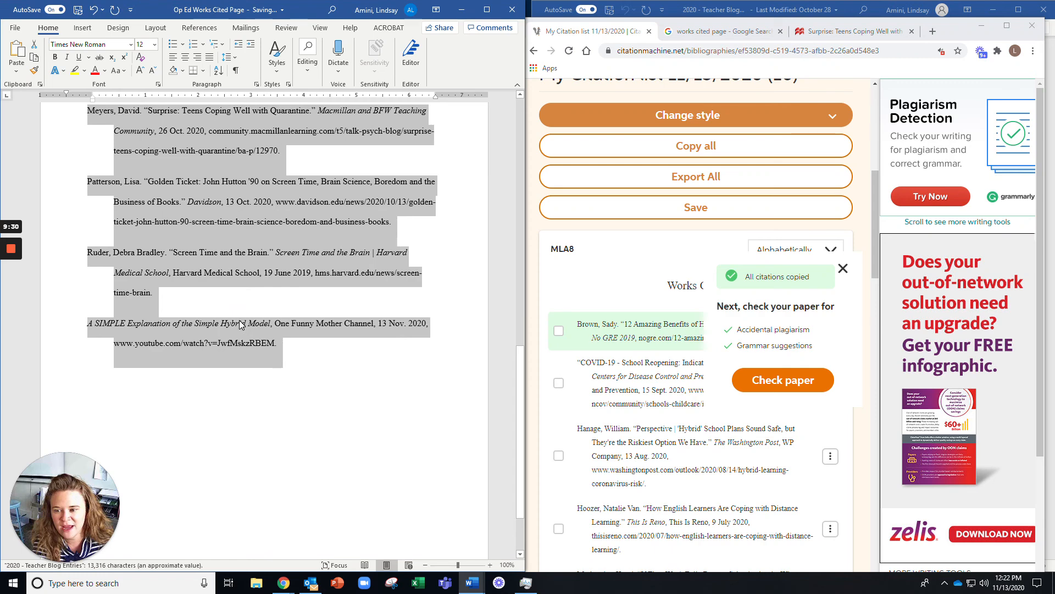
Review the Works Cited page from its beginning and compare it with the sample MLA pages in the Google image results
{"action": "scroll", "coordinate": [238, 321], "scroll_direction": "up", "scroll_amount": 9}
{"action": "scroll", "coordinate": [238, 323], "scroll_direction": "up", "scroll_amount": 3}
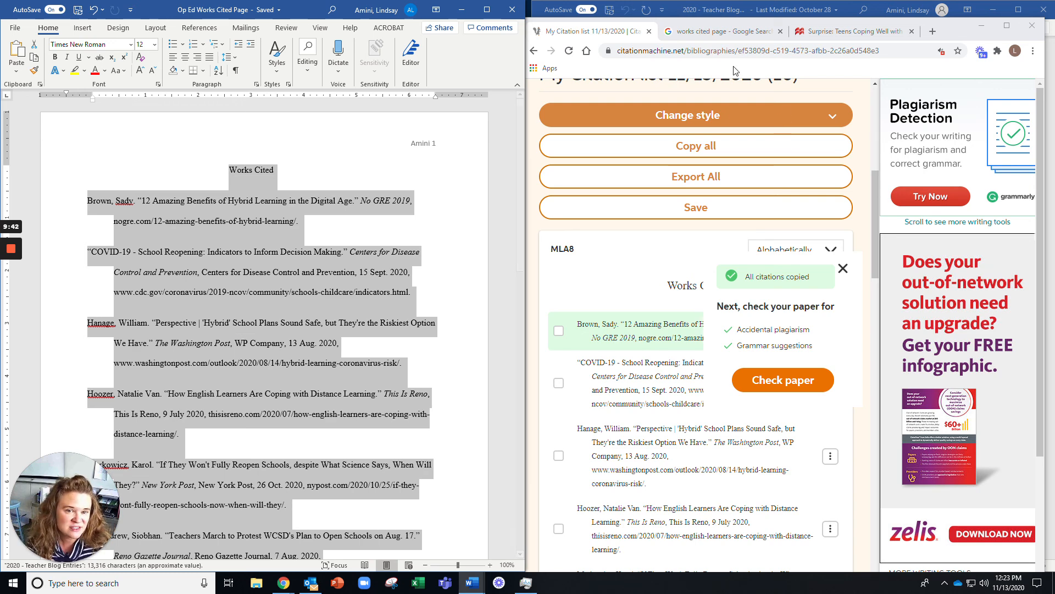
{"action": "left_click", "coordinate": [722, 34]}
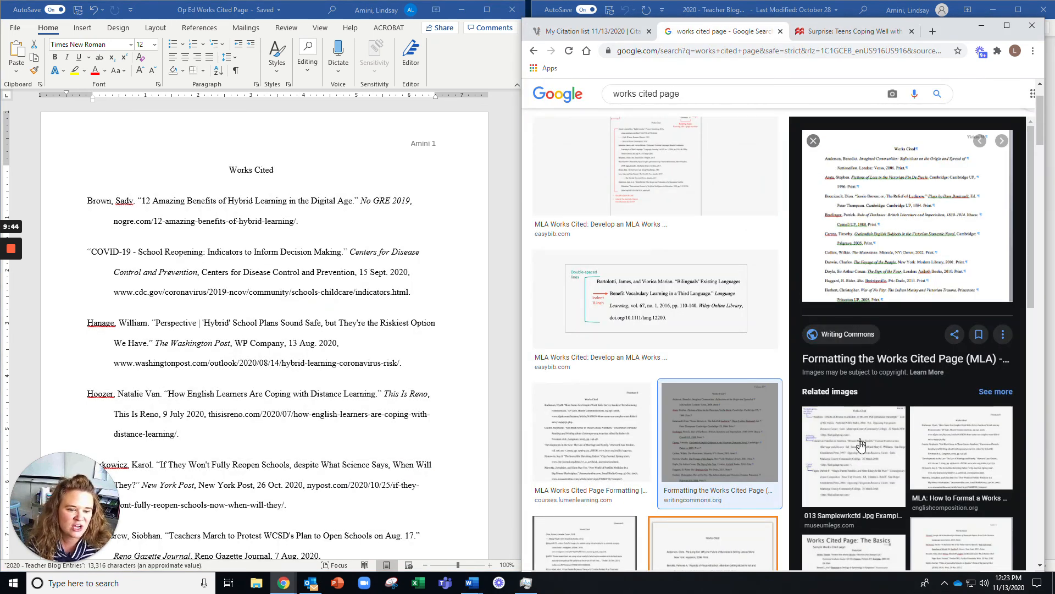
{"action": "scroll", "coordinate": [726, 435], "scroll_direction": "down", "scroll_amount": 5}
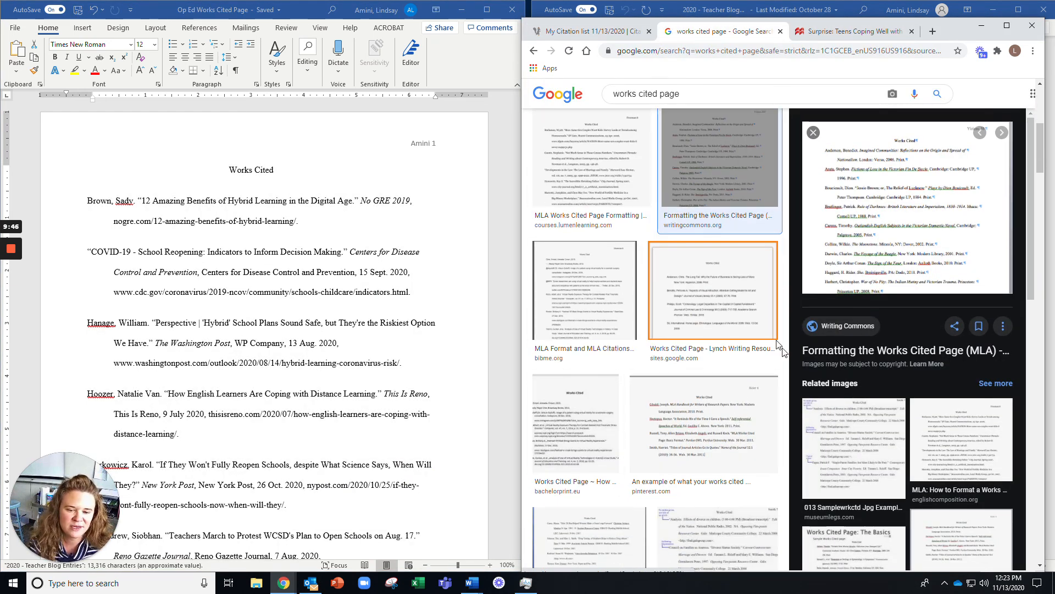
{"action": "scroll", "coordinate": [694, 423], "scroll_direction": "down", "scroll_amount": 5}
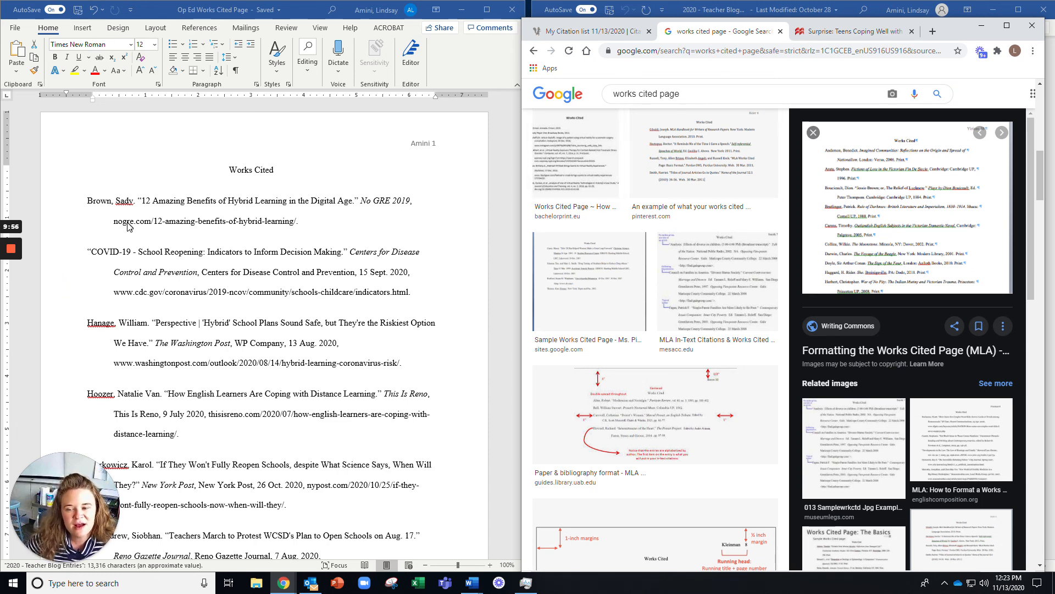
{"action": "mouse_move", "coordinate": [5, 257]}
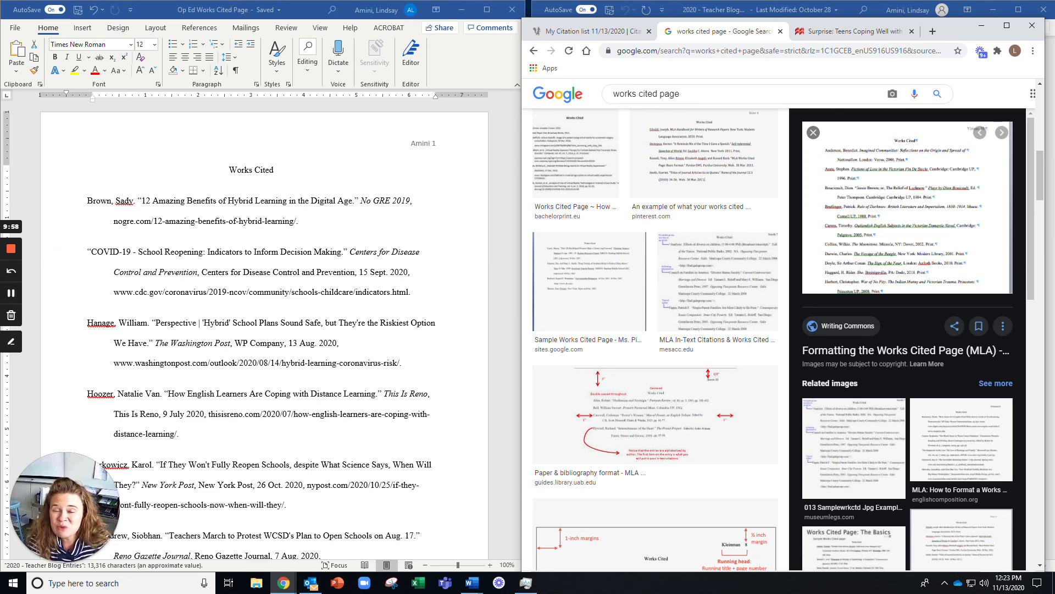